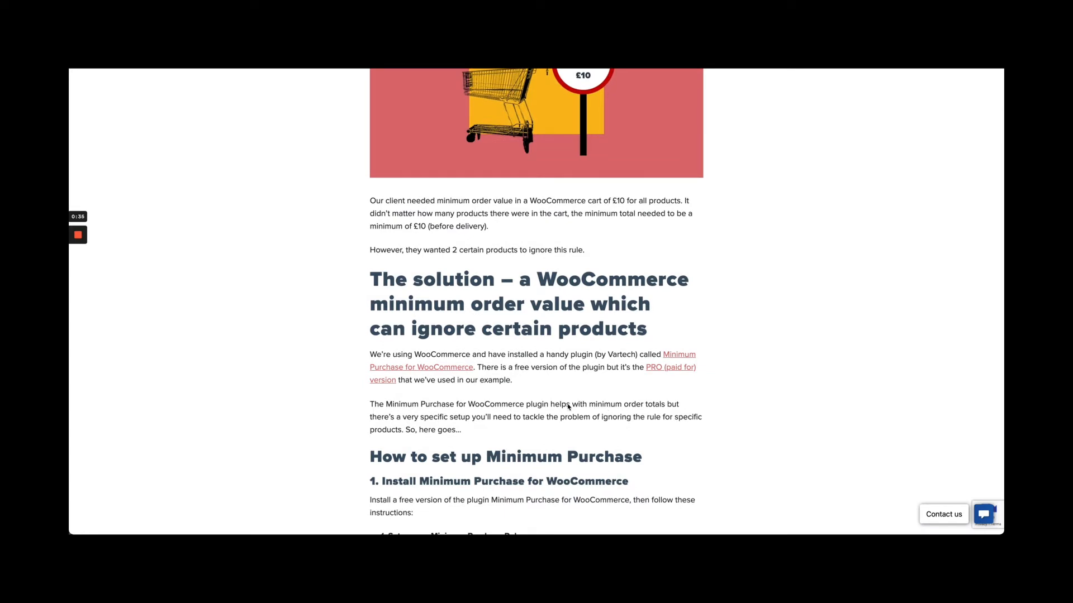
Step: Review the free and PRO Minimum Purchase for WooCommerce plugin pages referenced in the article
{"action": "scroll", "coordinate": [569, 407], "scroll_direction": "down", "scroll_amount": 2}
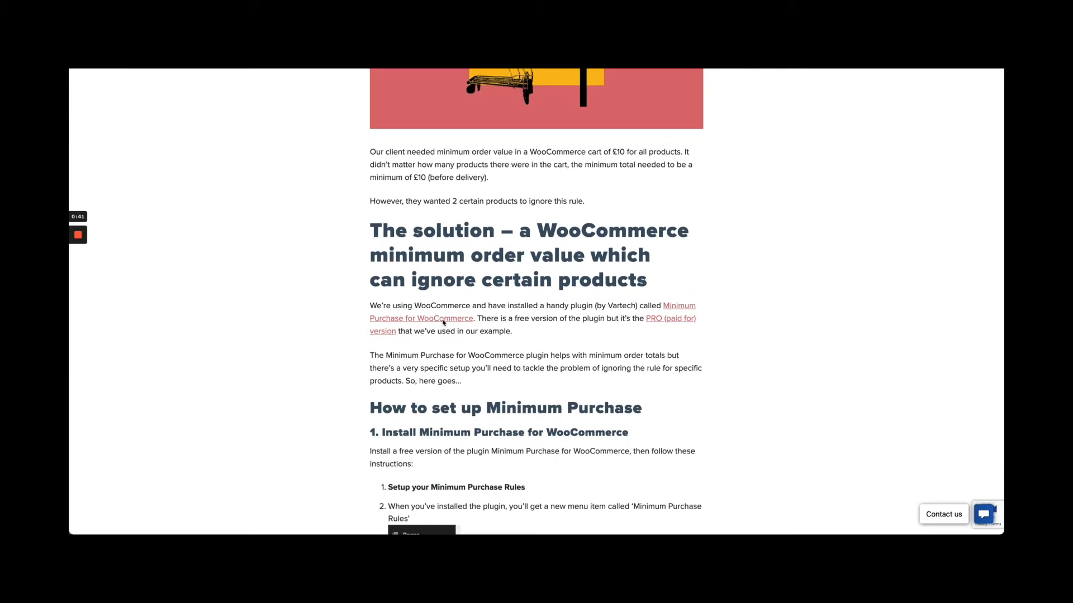
{"action": "key", "text": "ctrl+Tab"}
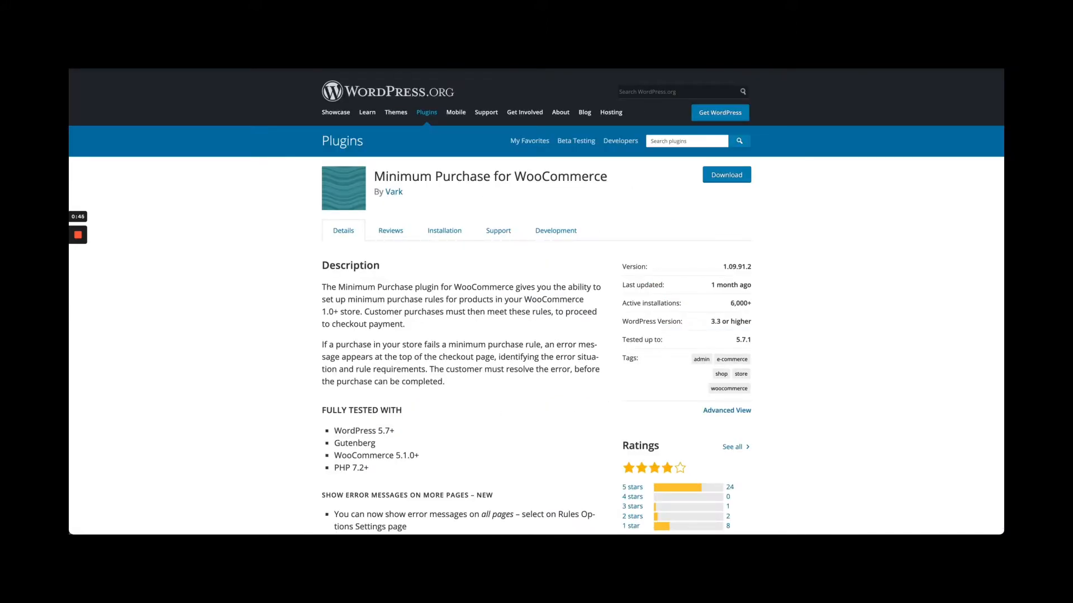
{"action": "key", "text": "ctrl+shift+Tab"}
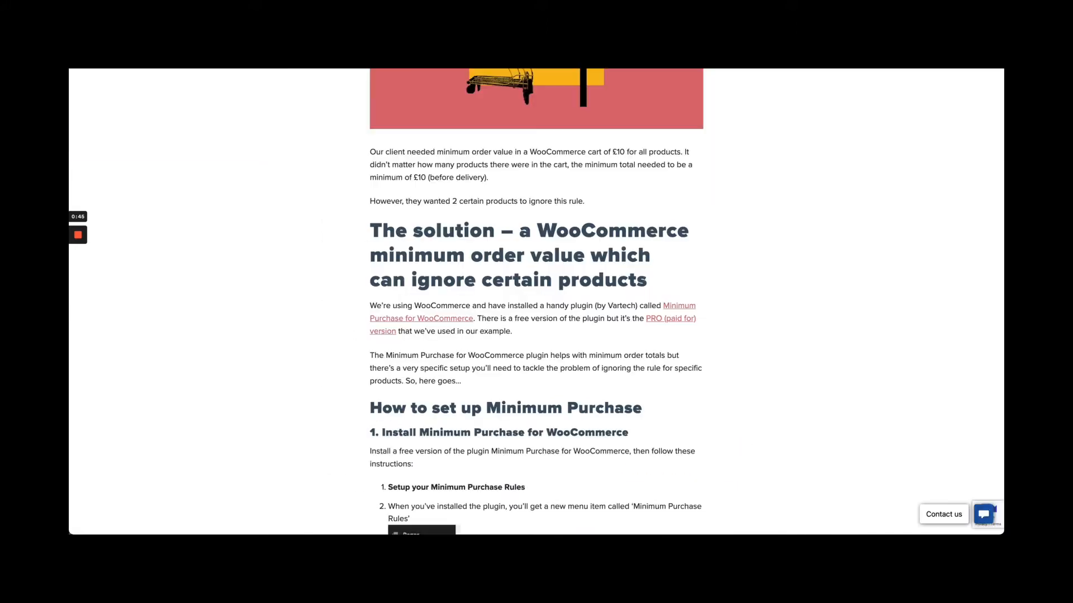
{"action": "left_click", "coordinate": [662, 323]}
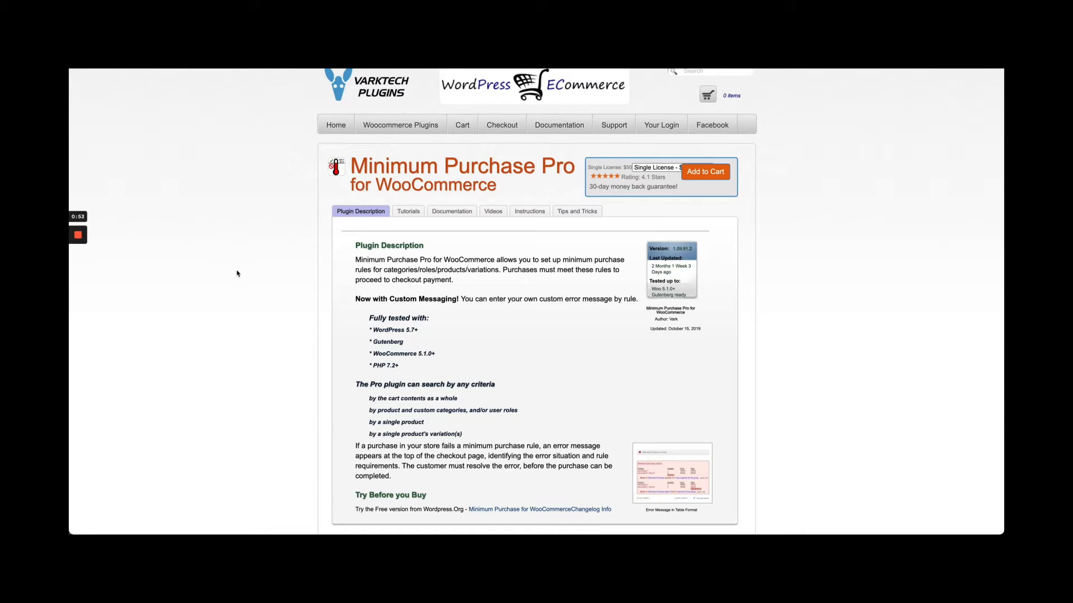
{"action": "key", "text": "super+w"}
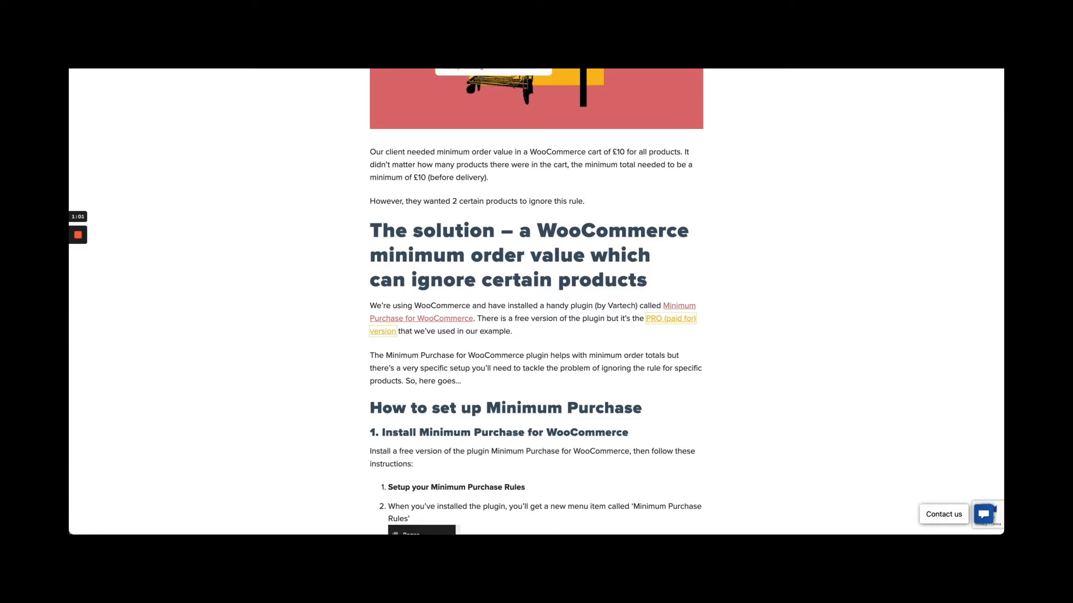
Step: Switch to the WordPress admin and add a minimum purchase category named "Ignore min purchase"
{"action": "key", "text": "ctrl+Tab"}
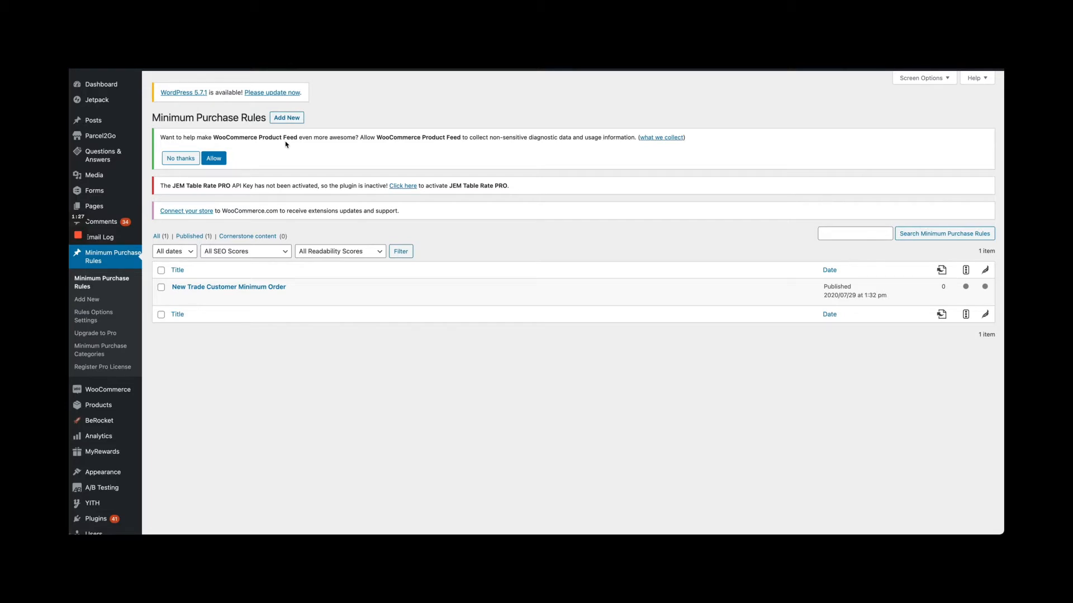
{"action": "left_click", "coordinate": [102, 347]}
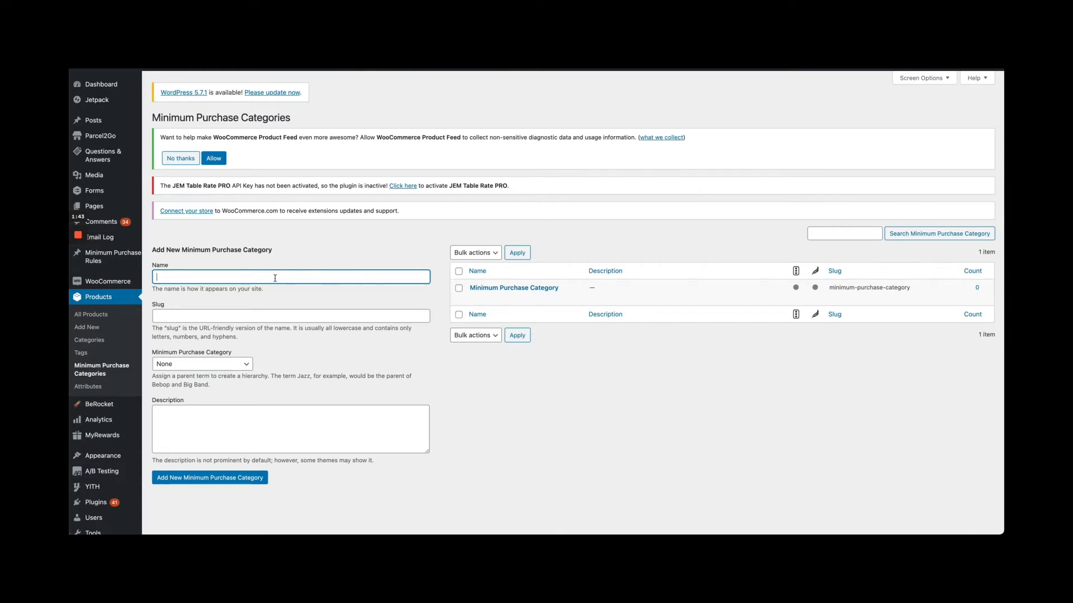
{"action": "type", "text": "Ignore min purchase"}
{"action": "left_click", "coordinate": [212, 478]}
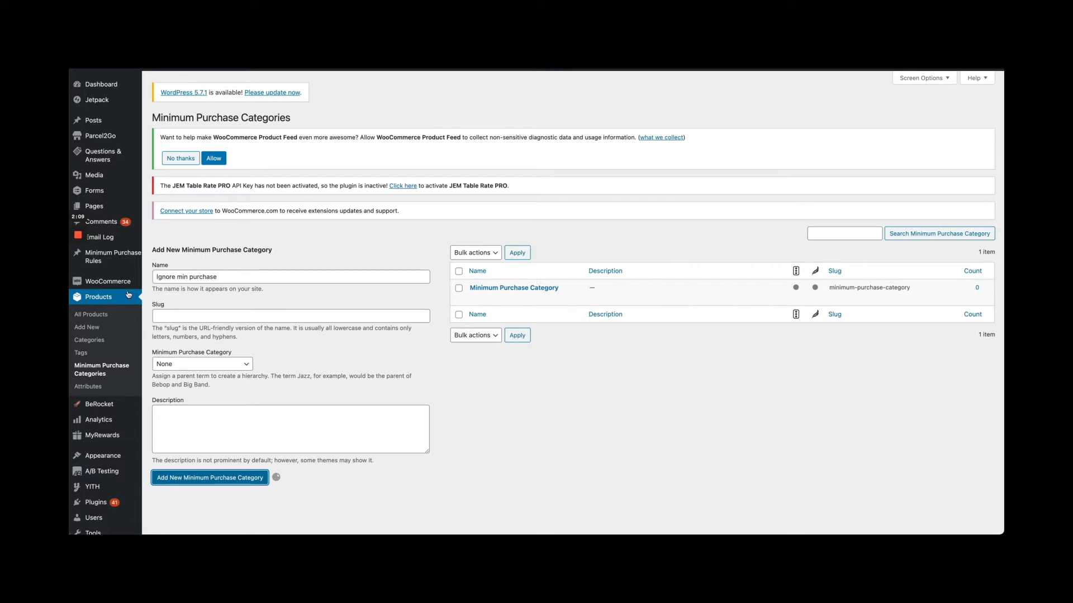
{"action": "mouse_move", "coordinate": [75, 274]}
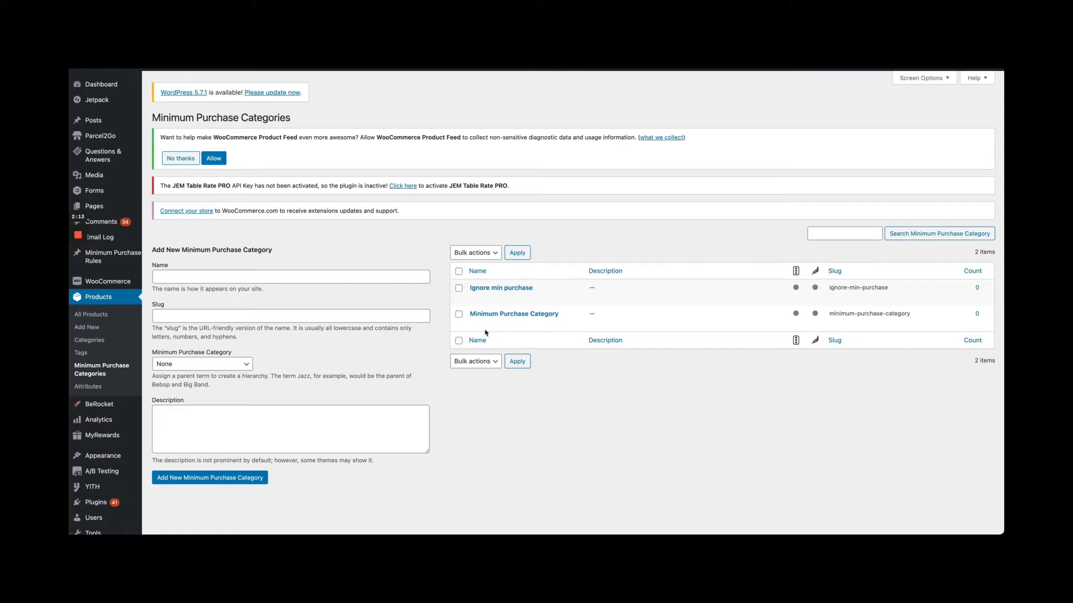
Step: Start a new minimum purchase rule titled "Minimum Purchase Rule"
{"action": "left_click", "coordinate": [105, 318]}
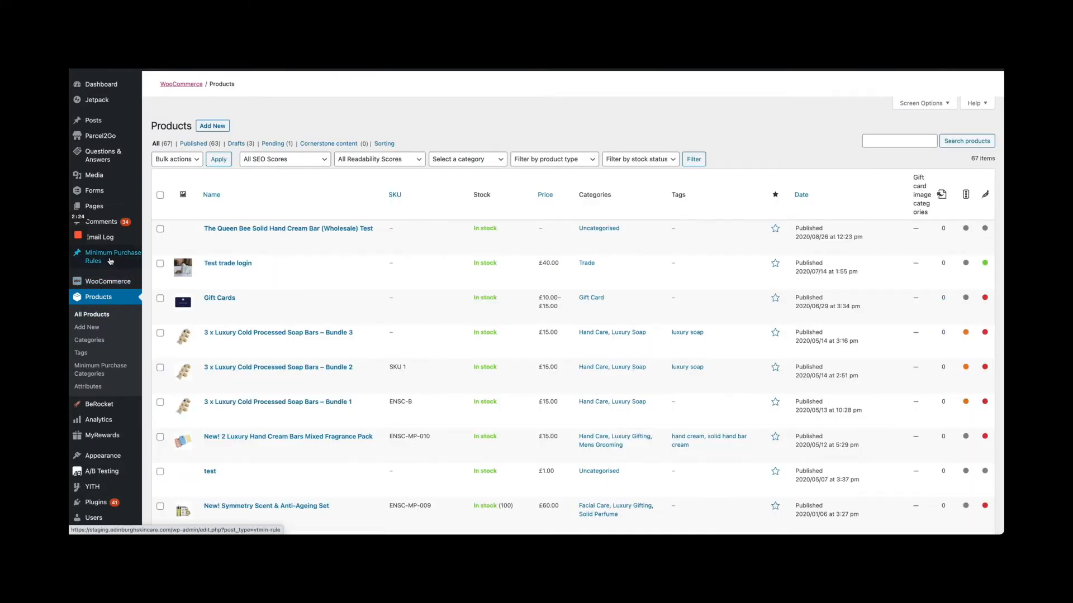
{"action": "mouse_move", "coordinate": [110, 261]}
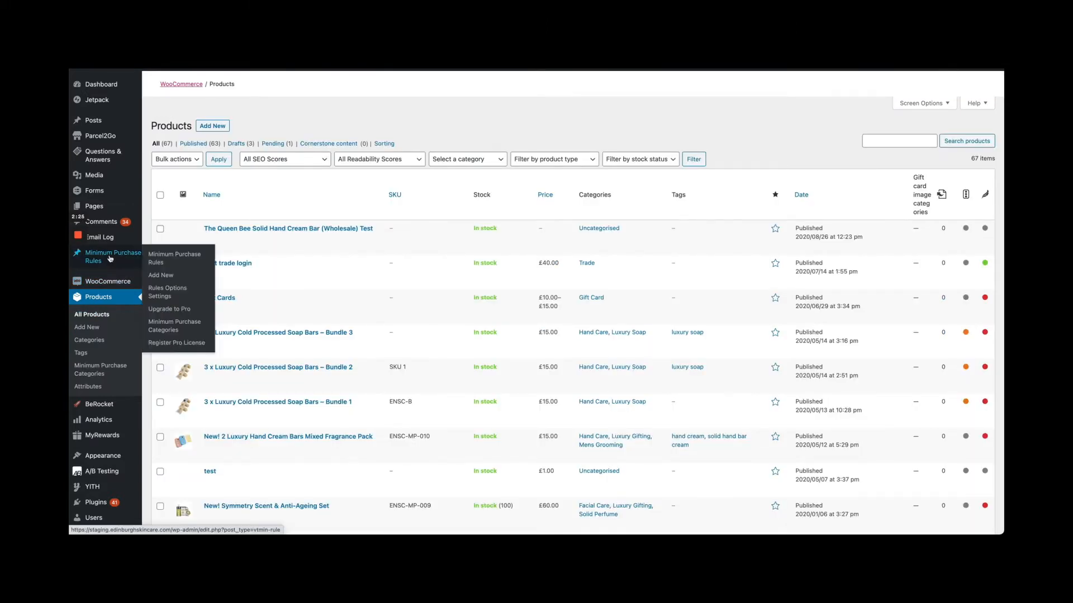
{"action": "left_click", "coordinate": [187, 260]}
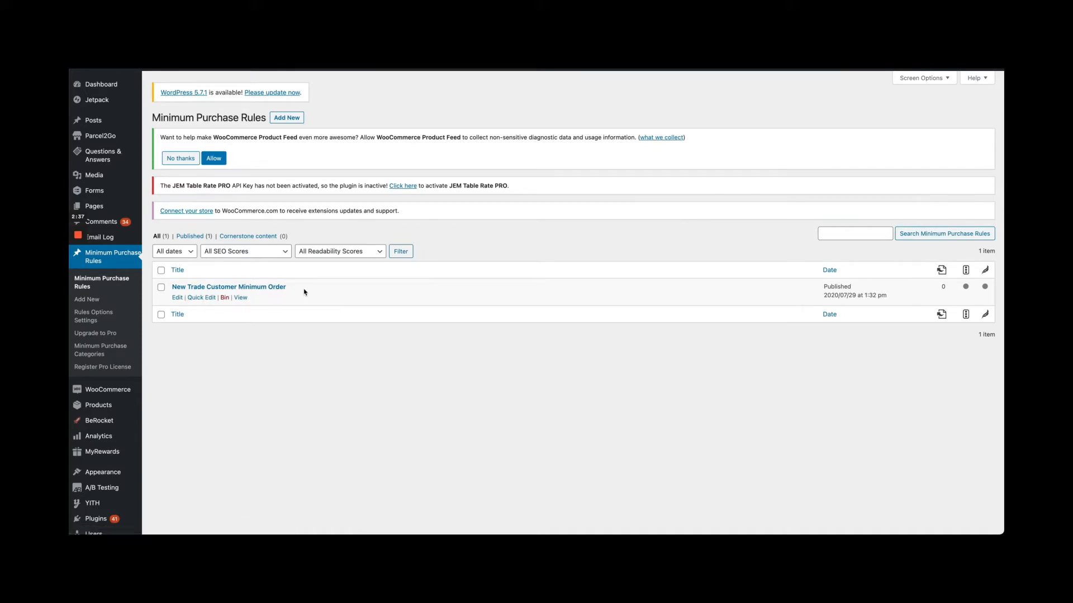
{"action": "left_click", "coordinate": [292, 119]}
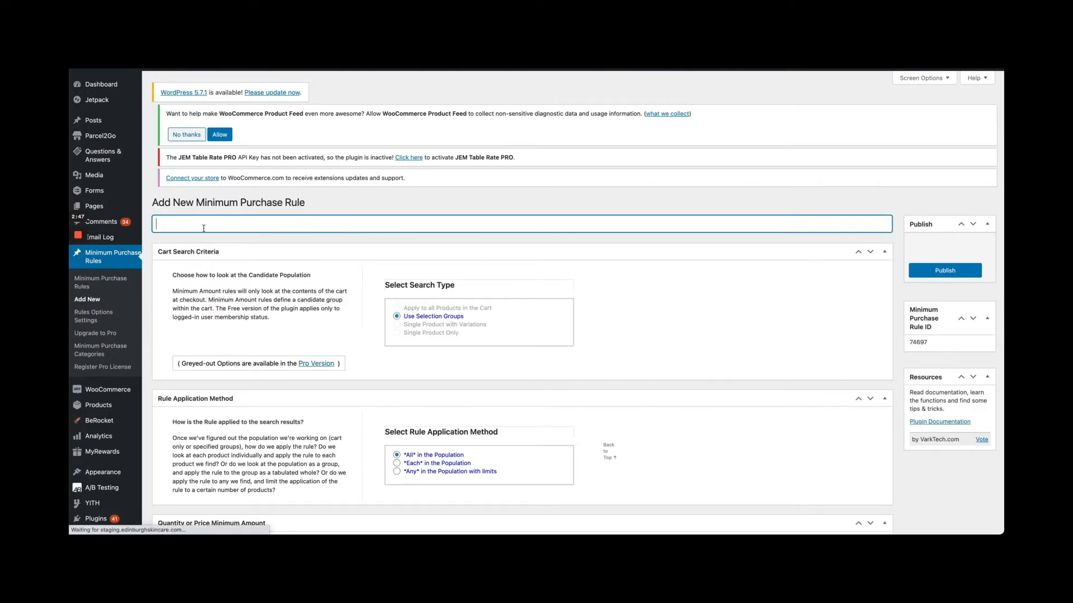
{"action": "left_click", "coordinate": [203, 225]}
{"action": "type", "text": "Minimum Purchase Rule"}
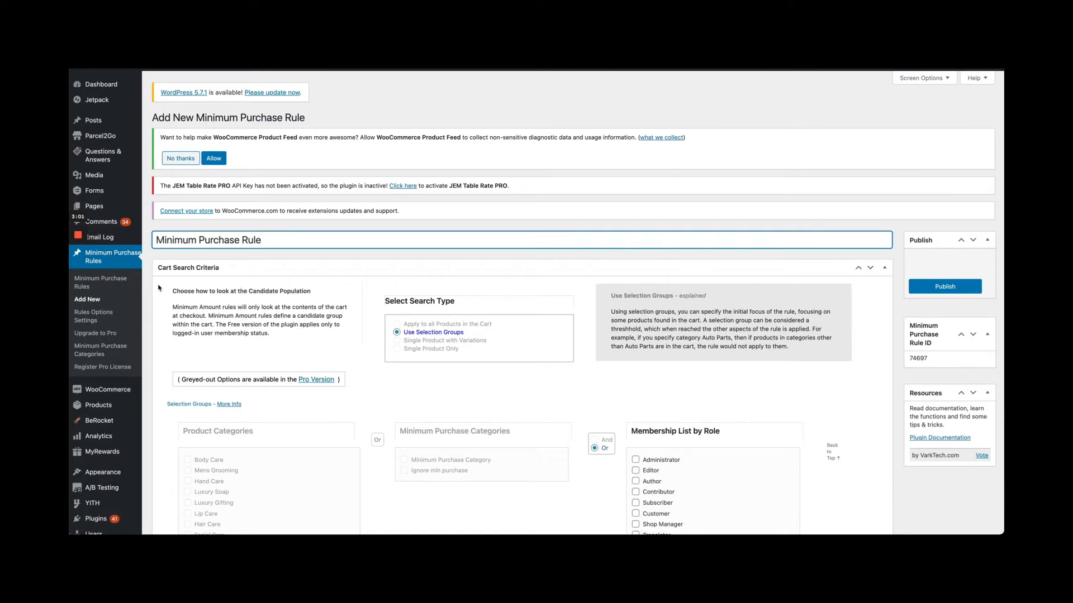
{"action": "left_click", "coordinate": [79, 272]}
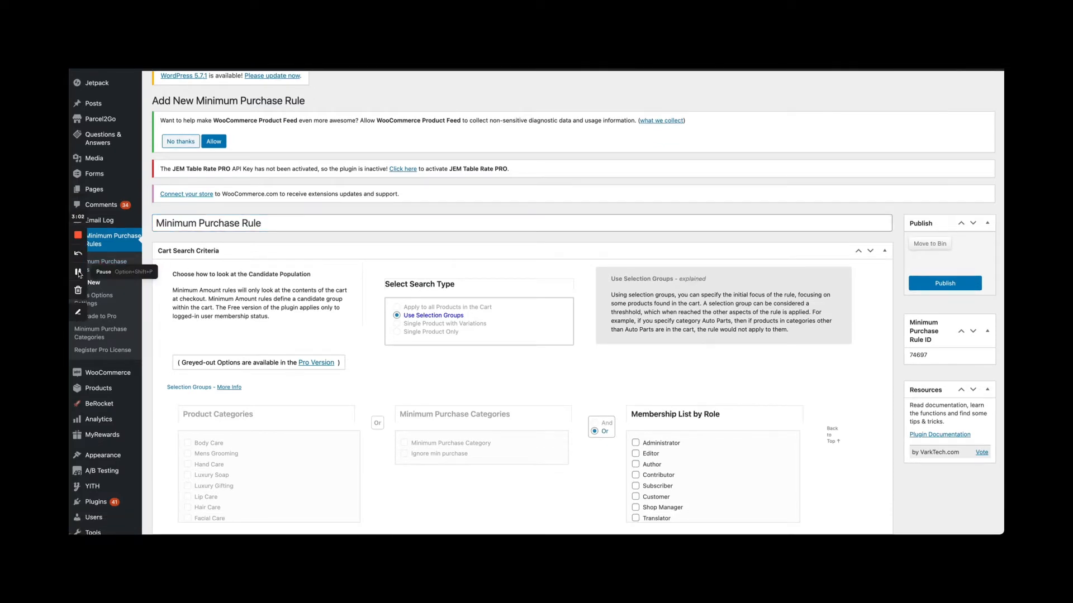
{"action": "left_click", "coordinate": [79, 272]}
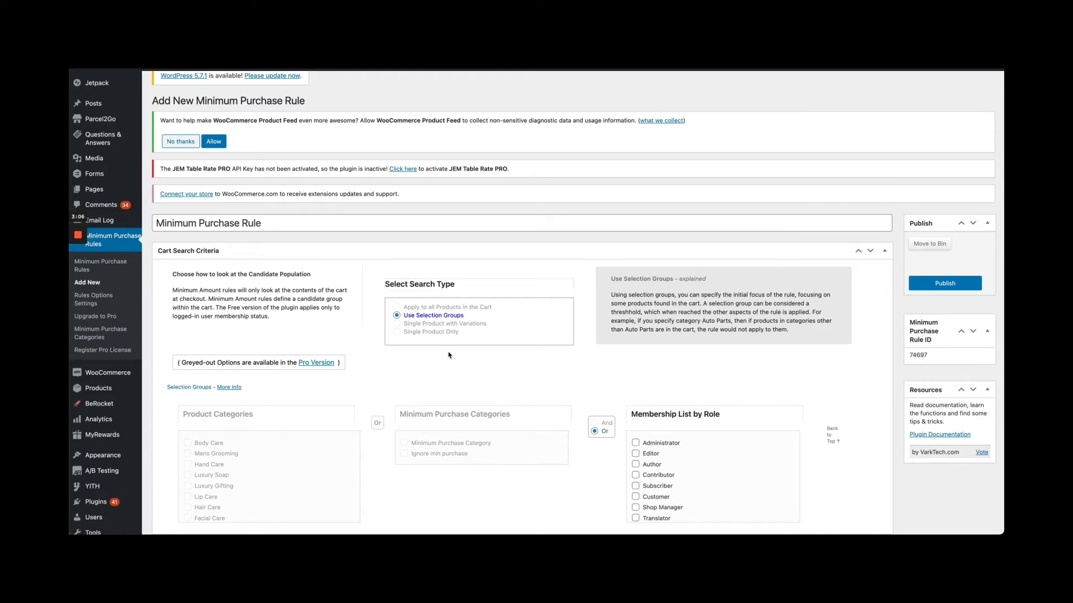
{"action": "scroll", "coordinate": [448, 355], "scroll_direction": "down", "scroll_amount": 1}
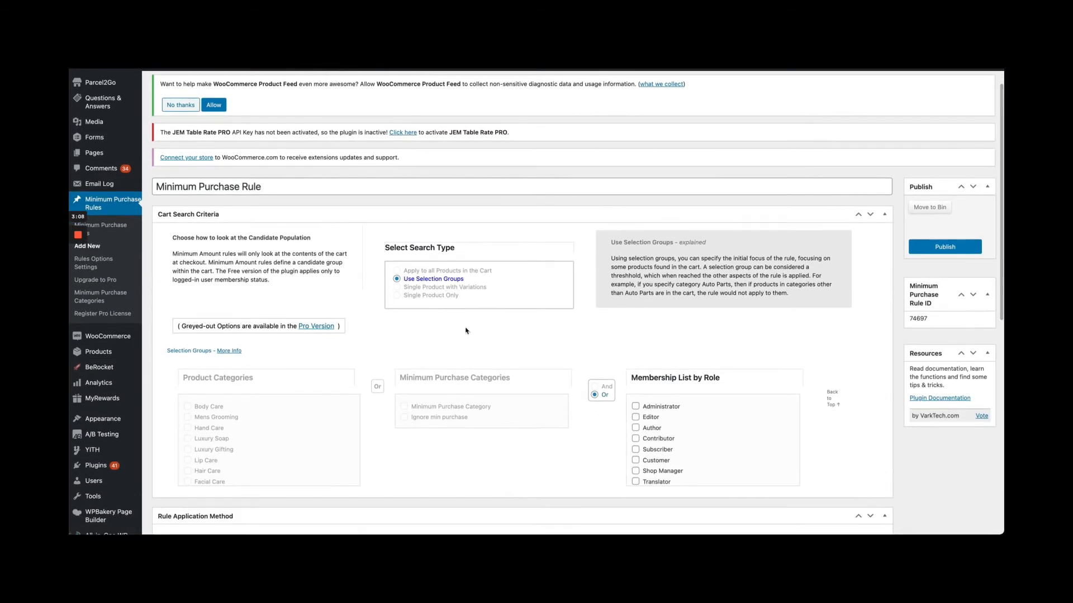
{"action": "scroll", "coordinate": [469, 335], "scroll_direction": "down", "scroll_amount": 3}
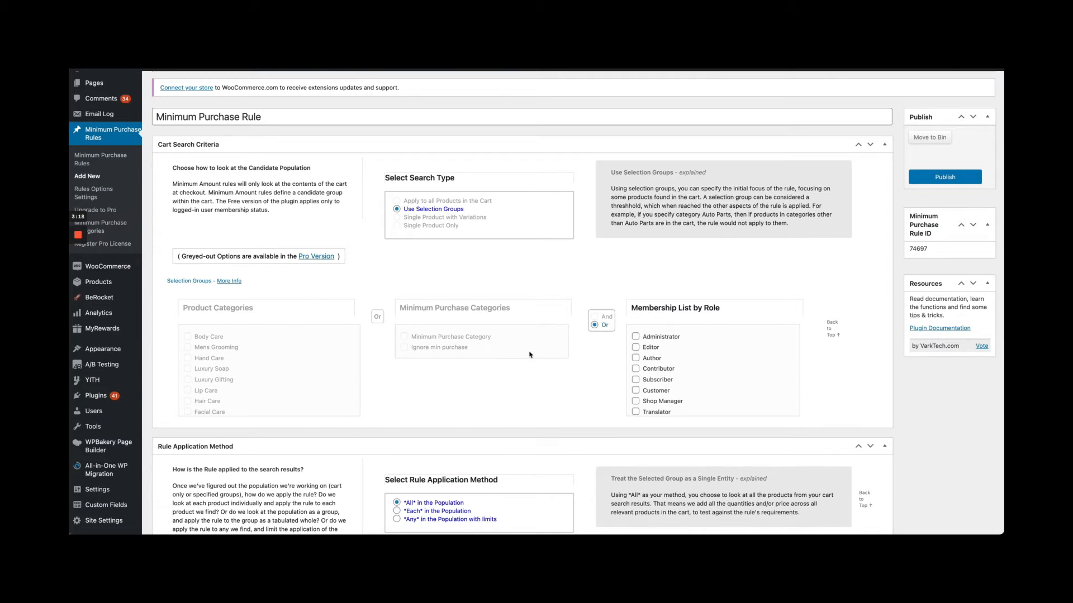
{"action": "mouse_move", "coordinate": [74, 256]}
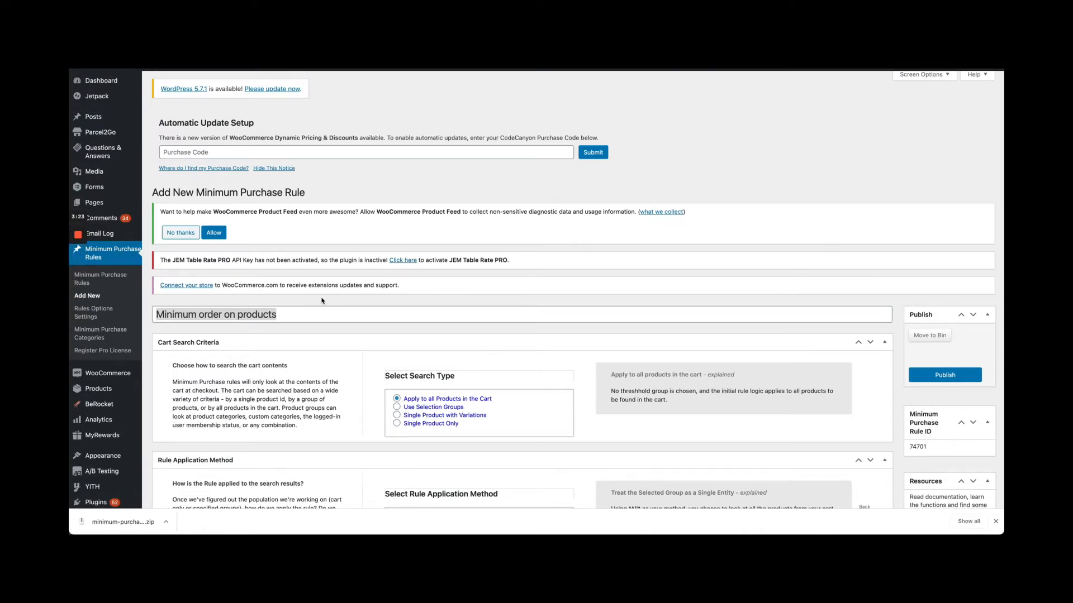
Step: Set the search type of the "Minimum order on products" rule to Use Selection Groups and include the Minimum Purchase Category
{"action": "scroll", "coordinate": [392, 338], "scroll_direction": "down", "scroll_amount": 3}
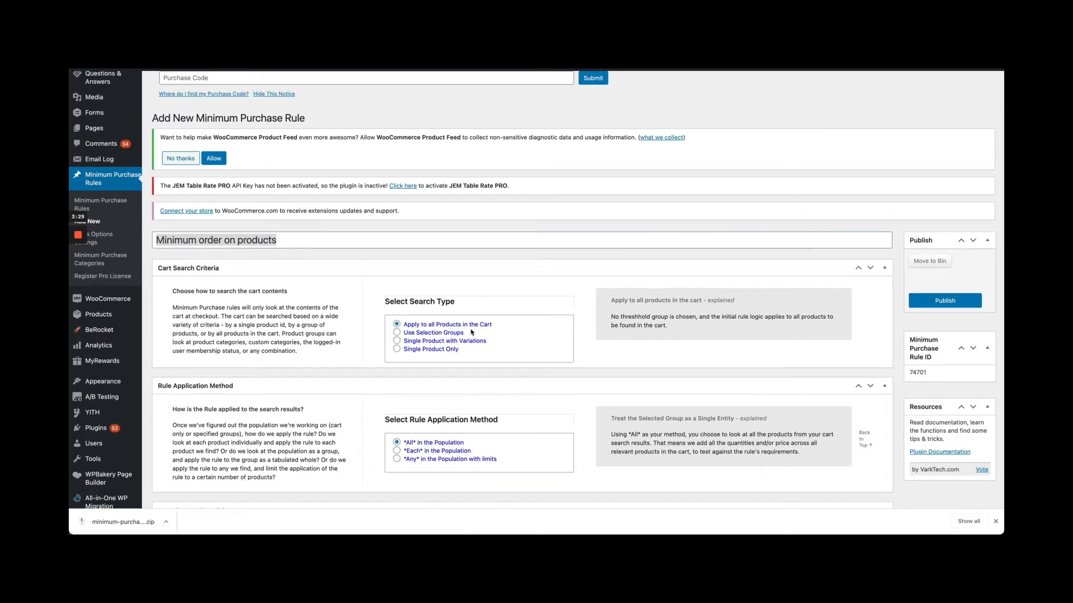
{"action": "left_click", "coordinate": [437, 334]}
{"action": "left_click", "coordinate": [405, 335]}
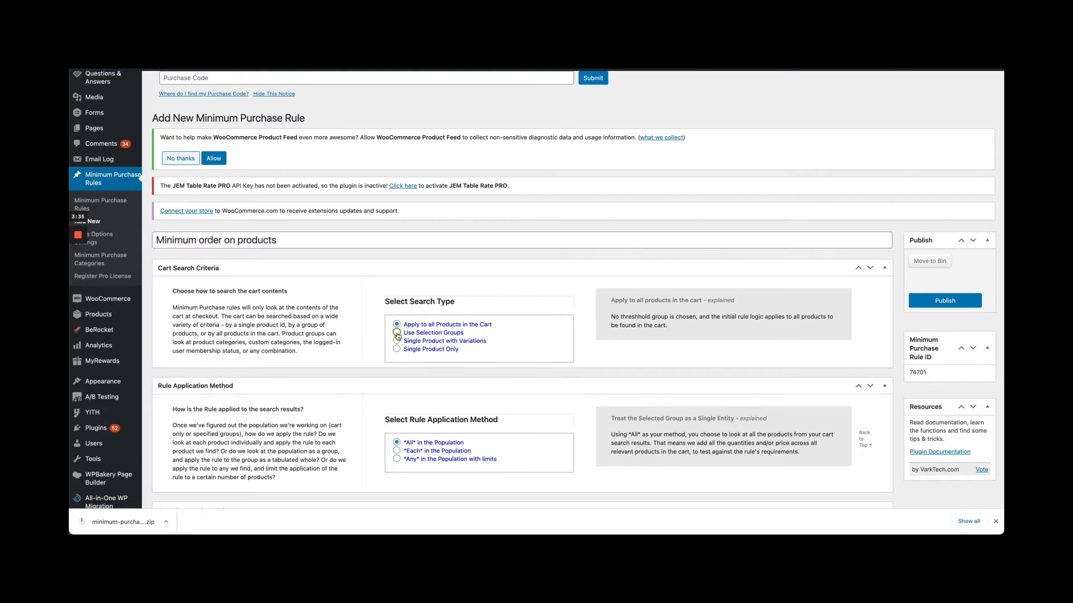
{"action": "scroll", "coordinate": [542, 397], "scroll_direction": "down", "scroll_amount": 2}
{"action": "scroll", "coordinate": [541, 396], "scroll_direction": "down", "scroll_amount": 1}
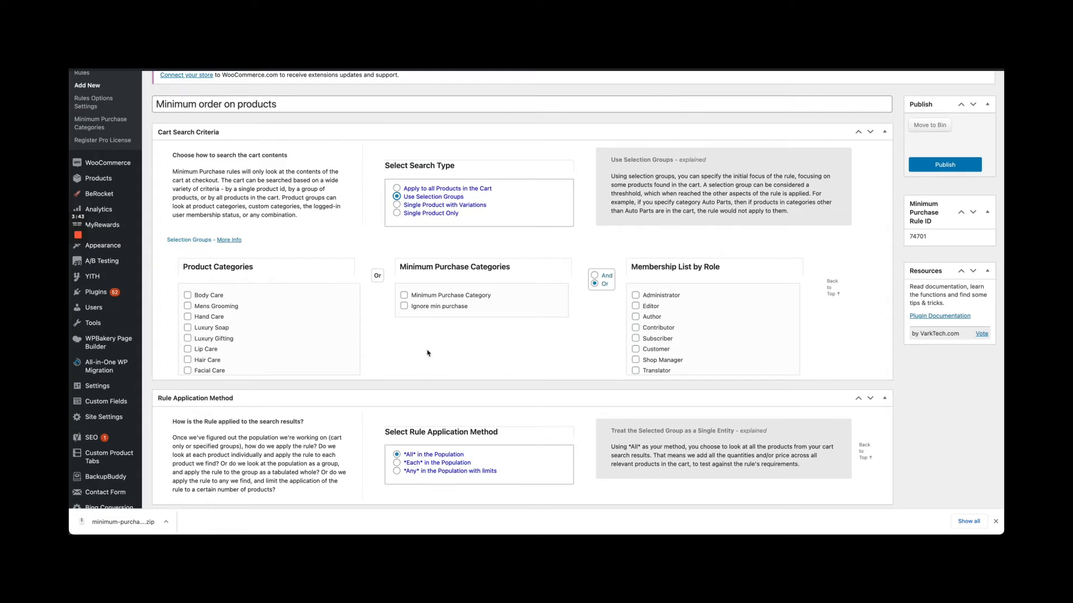
{"action": "left_click", "coordinate": [405, 297]}
Step: Set the rule amount option to Apply to Price with a minimum amount of 10
{"action": "scroll", "coordinate": [589, 382], "scroll_direction": "down", "scroll_amount": 3}
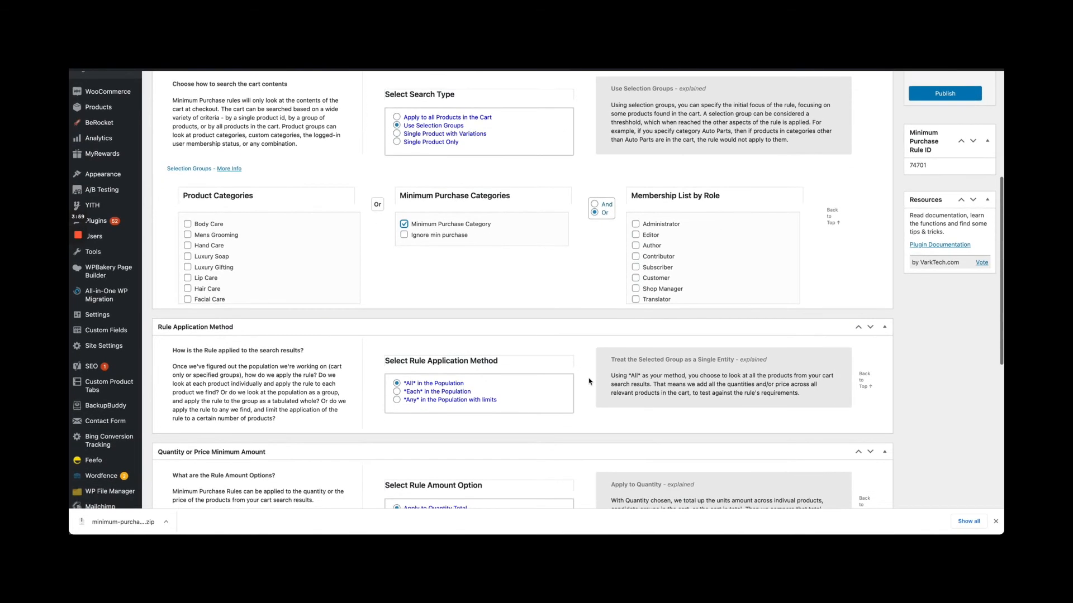
{"action": "scroll", "coordinate": [652, 258], "scroll_direction": "down", "scroll_amount": 3}
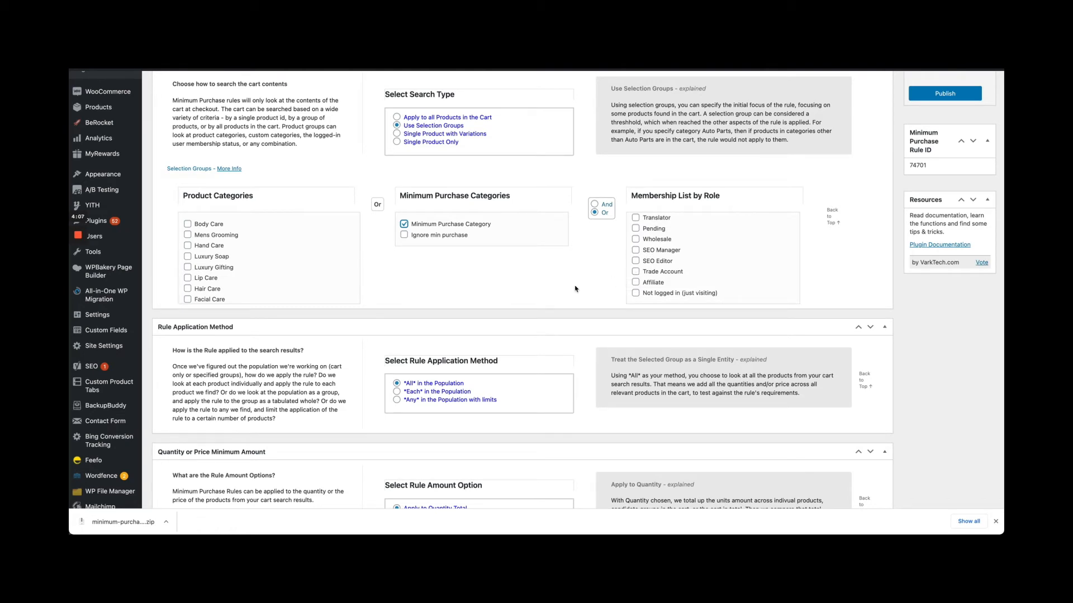
{"action": "scroll", "coordinate": [575, 289], "scroll_direction": "down", "scroll_amount": 1}
{"action": "scroll", "coordinate": [576, 289], "scroll_direction": "down", "scroll_amount": 5}
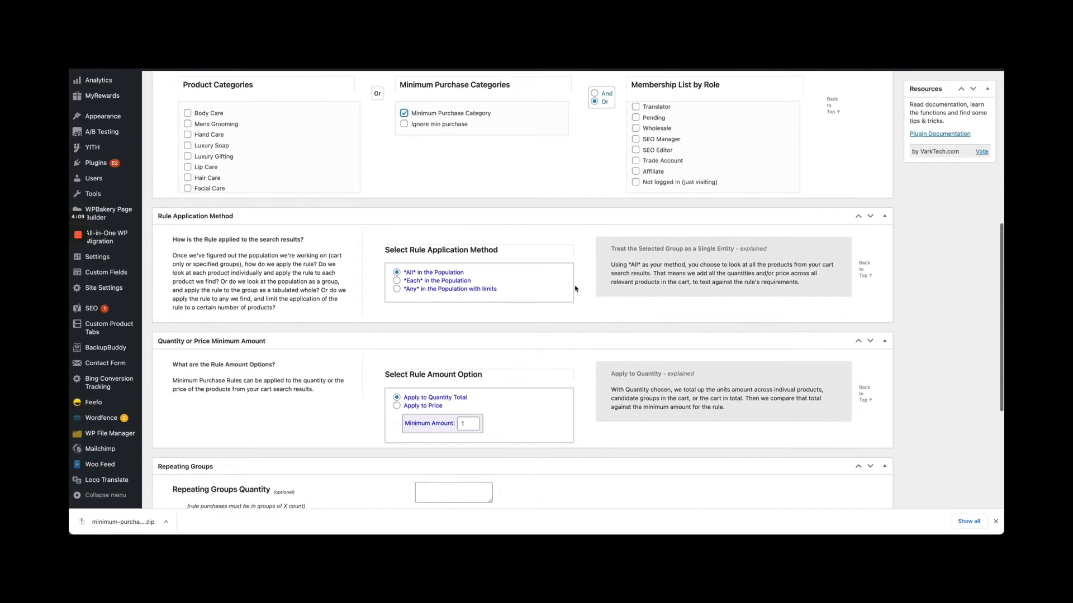
{"action": "mouse_move", "coordinate": [104, 247]}
{"action": "mouse_move", "coordinate": [78, 275]}
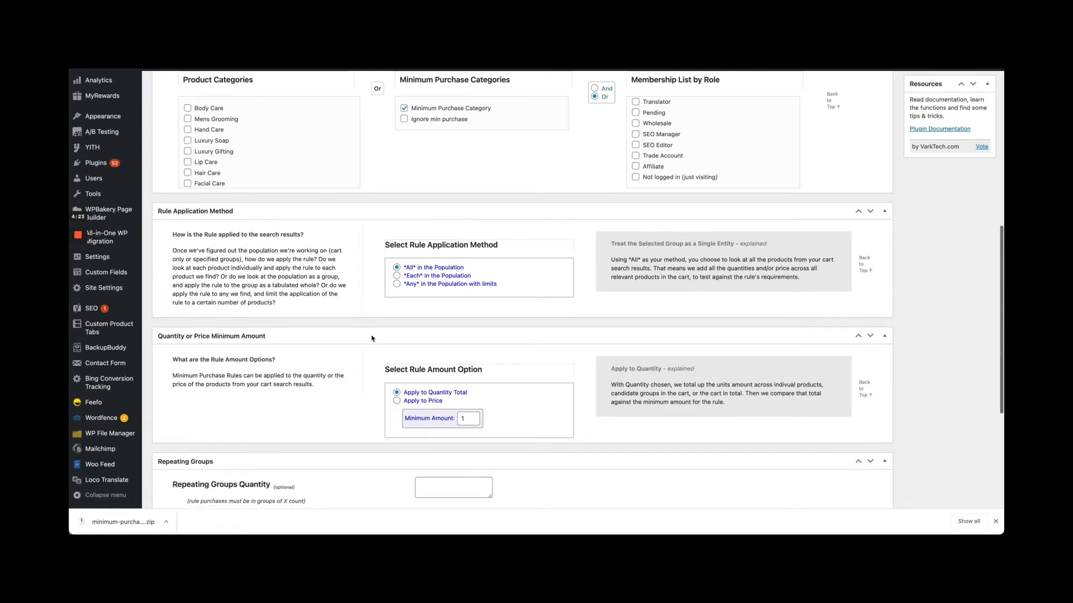
{"action": "scroll", "coordinate": [372, 339], "scroll_direction": "down", "scroll_amount": 2}
{"action": "scroll", "coordinate": [371, 339], "scroll_direction": "down", "scroll_amount": 3}
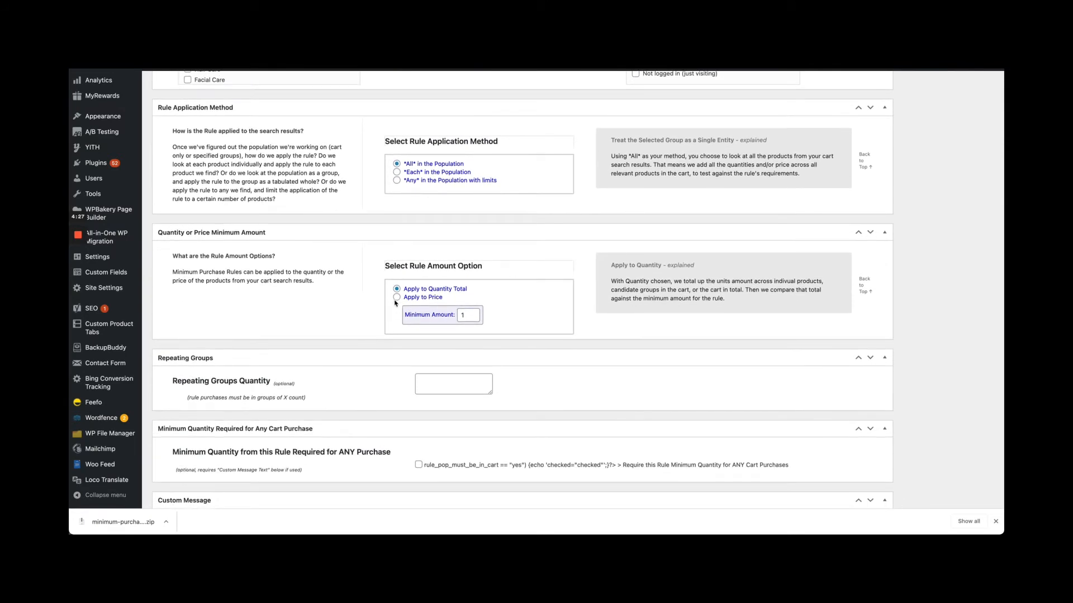
{"action": "left_click", "coordinate": [397, 299]}
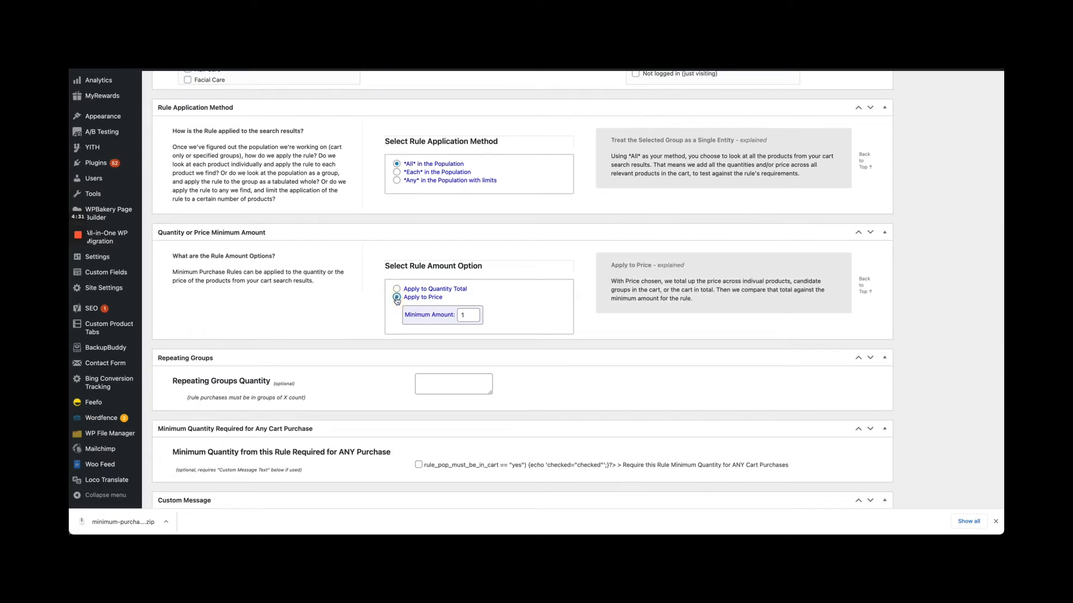
{"action": "left_click", "coordinate": [78, 273]}
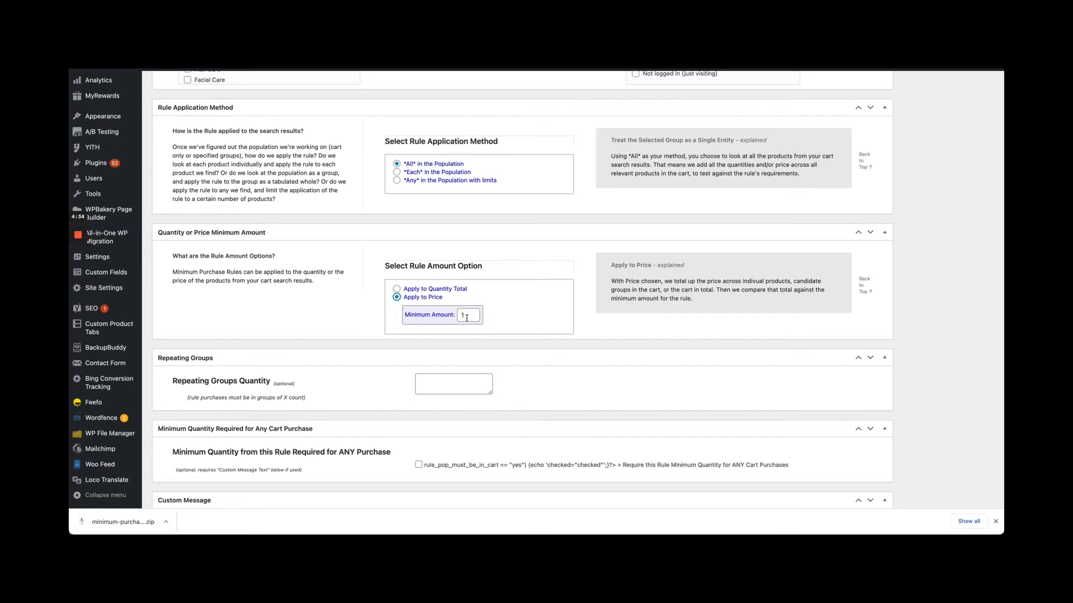
{"action": "left_click", "coordinate": [466, 317]}
{"action": "type", "text": "0"}
Step: Publish the "Minimum order on products" rule
{"action": "left_click", "coordinate": [77, 273]}
{"action": "scroll", "coordinate": [861, 346], "scroll_direction": "up", "scroll_amount": 15}
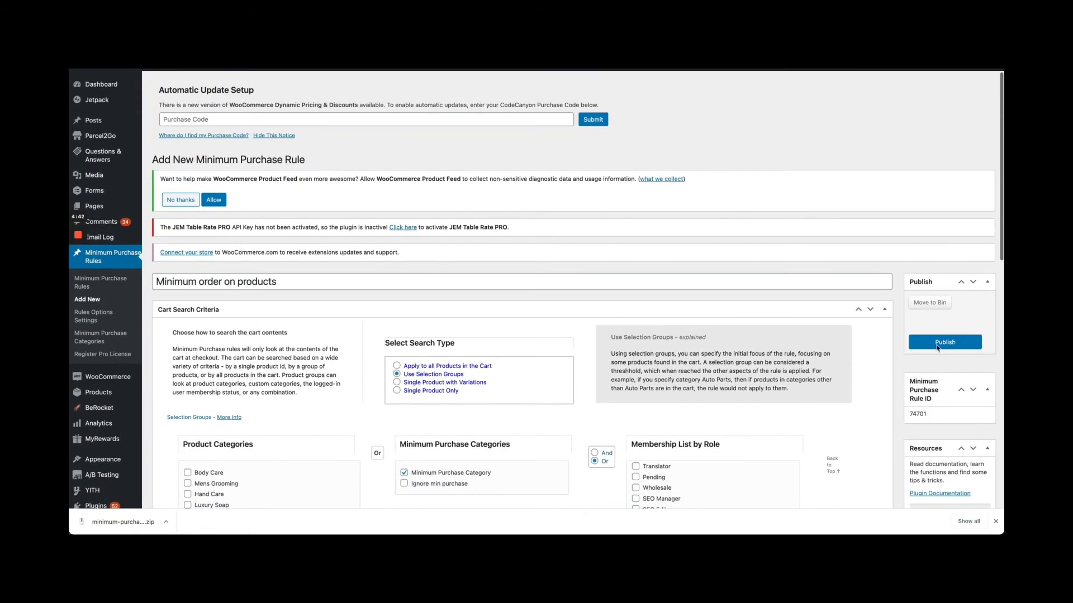
{"action": "left_click", "coordinate": [932, 349]}
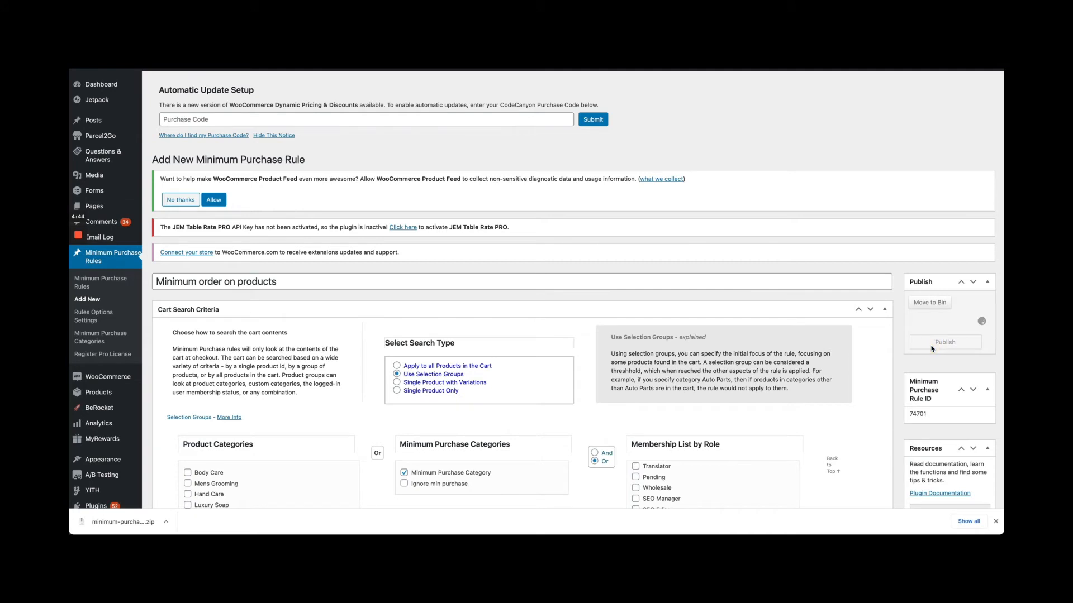
{"action": "mouse_move", "coordinate": [77, 275]}
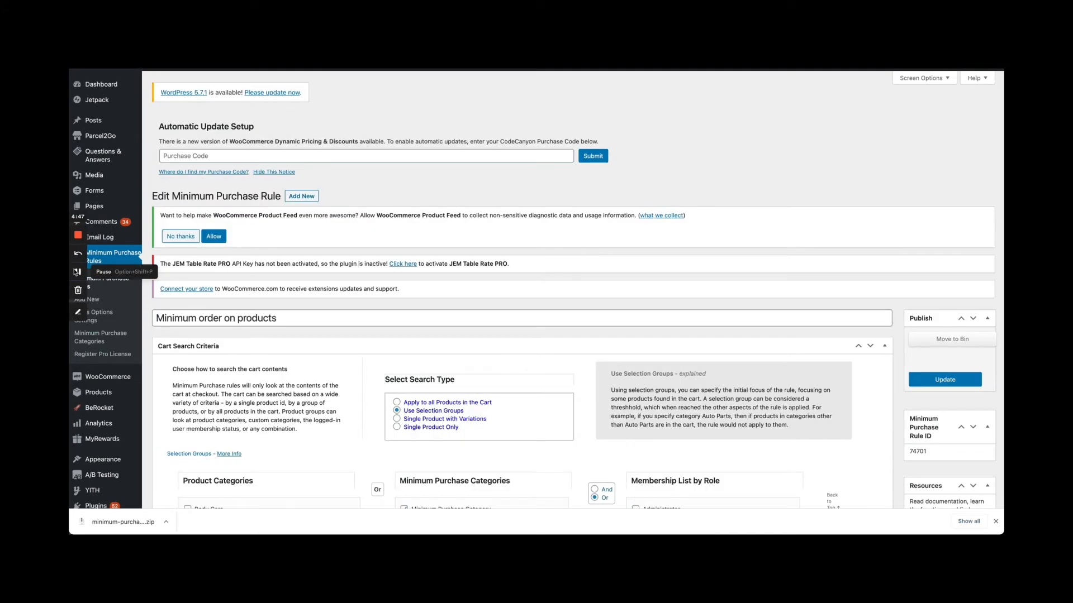
Step: Start another new minimum purchase rule for the products that ignore the minimum order value
{"action": "scroll", "coordinate": [149, 304], "scroll_direction": "down", "scroll_amount": 1}
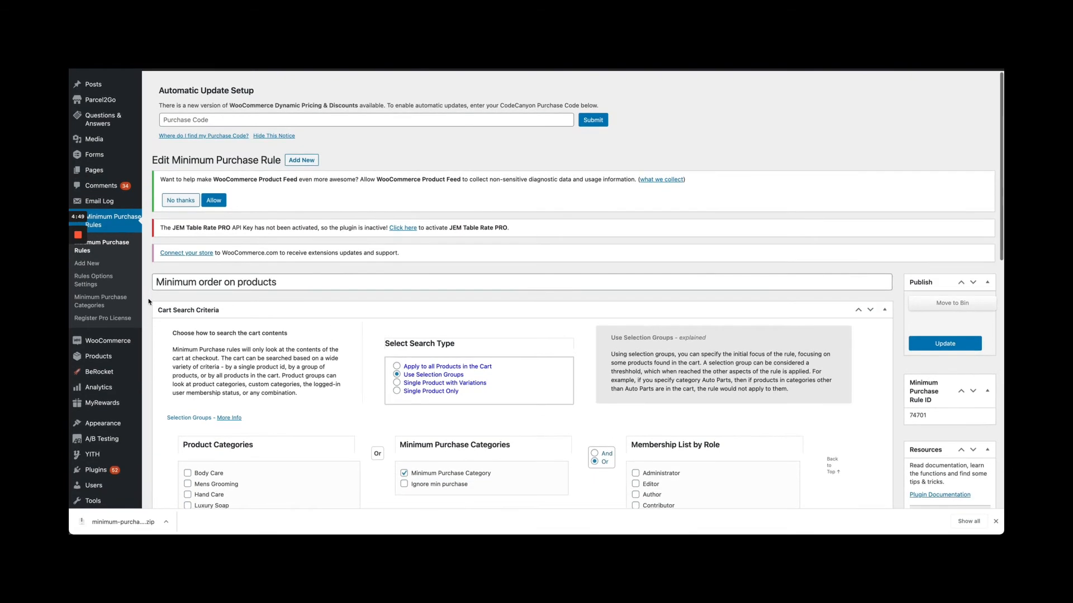
{"action": "left_click", "coordinate": [94, 268]}
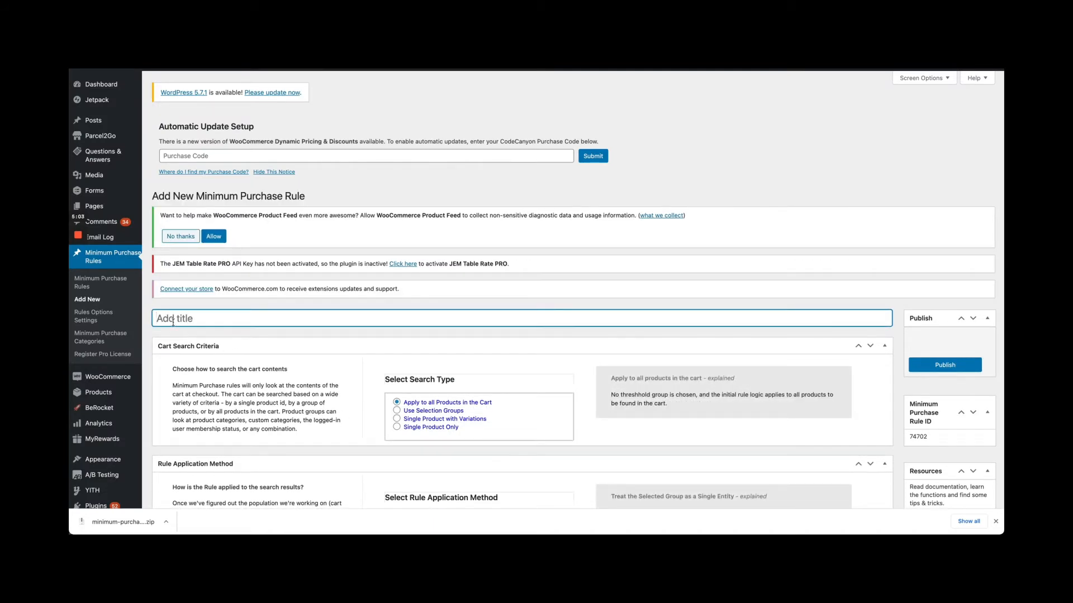
{"action": "scroll", "coordinate": [344, 373], "scroll_direction": "down", "scroll_amount": 5}
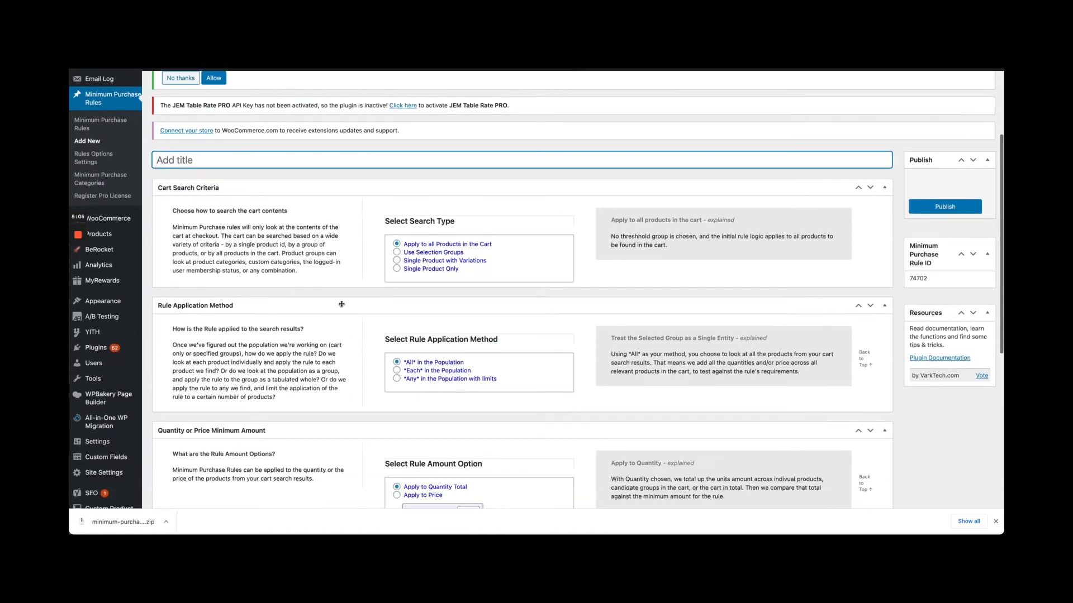
{"action": "scroll", "coordinate": [344, 298], "scroll_direction": "up", "scroll_amount": 3}
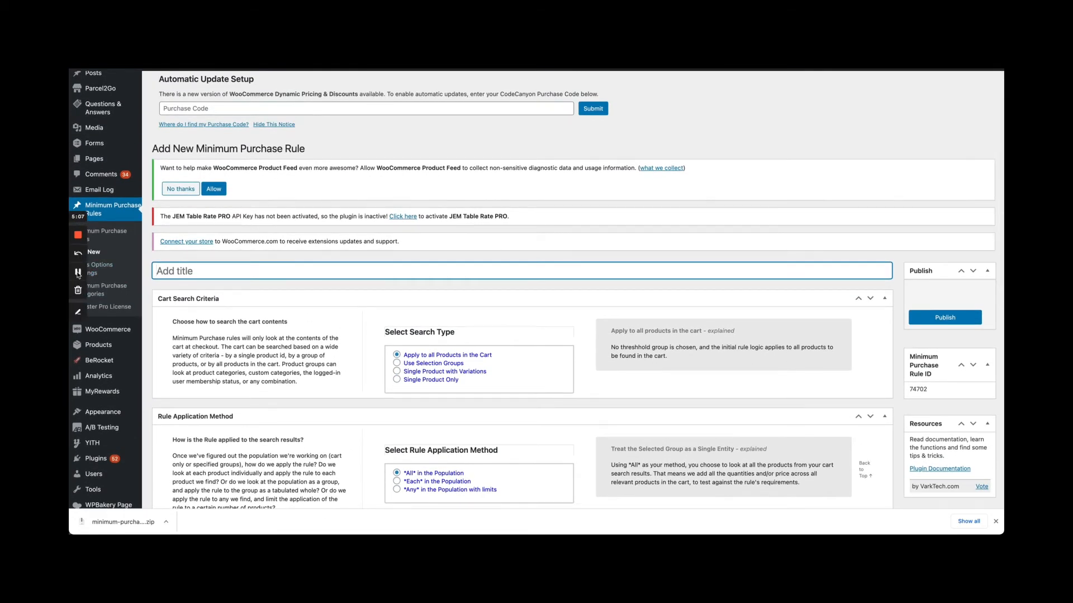
{"action": "left_click", "coordinate": [80, 273]}
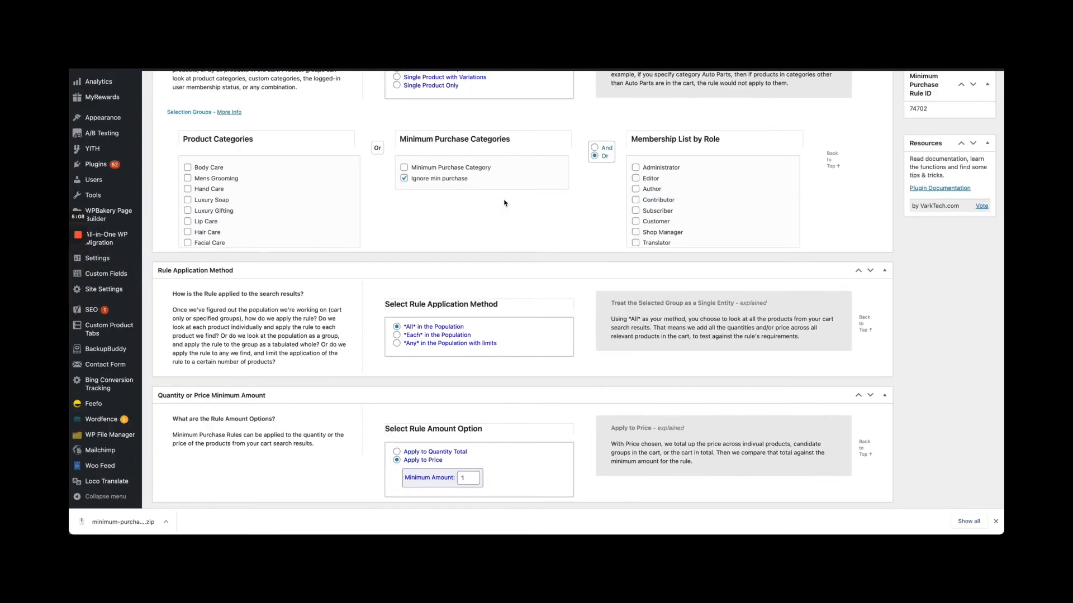
Step: Review the category, application method and Apply to Price settings of the "Ignore minimum purchase products" rule and publish it
{"action": "scroll", "coordinate": [502, 202], "scroll_direction": "down", "scroll_amount": 1}
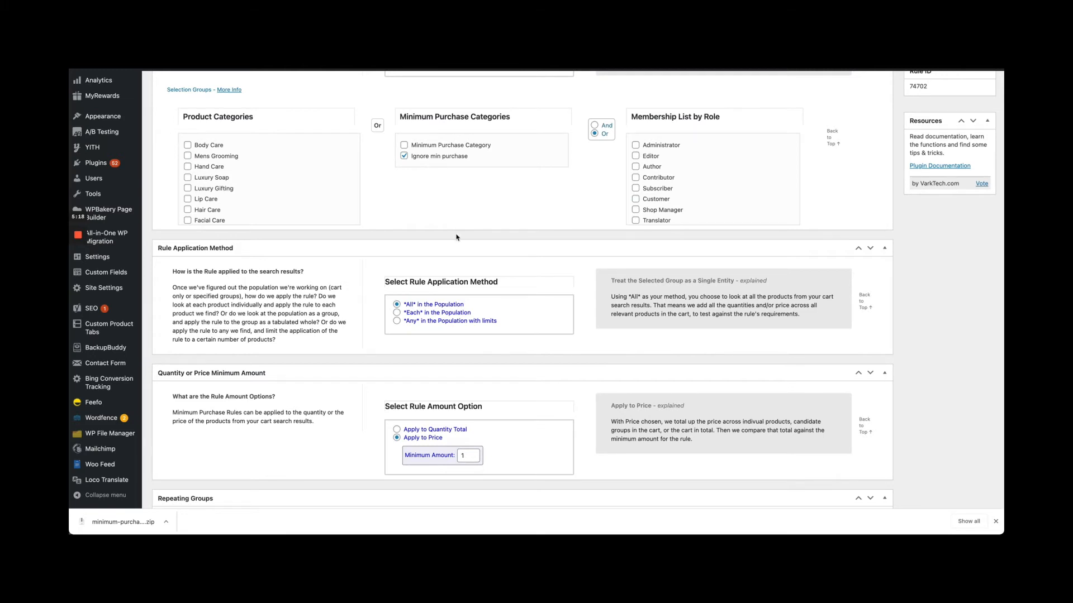
{"action": "scroll", "coordinate": [457, 236], "scroll_direction": "down", "scroll_amount": 1}
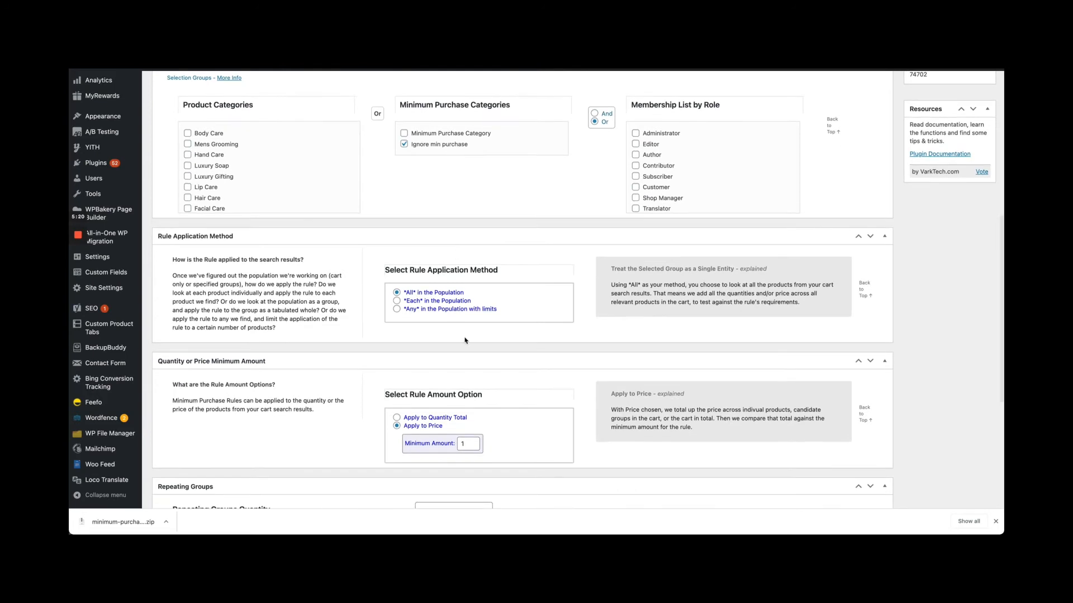
{"action": "scroll", "coordinate": [447, 280], "scroll_direction": "down", "scroll_amount": 2}
{"action": "scroll", "coordinate": [461, 311], "scroll_direction": "down", "scroll_amount": 4}
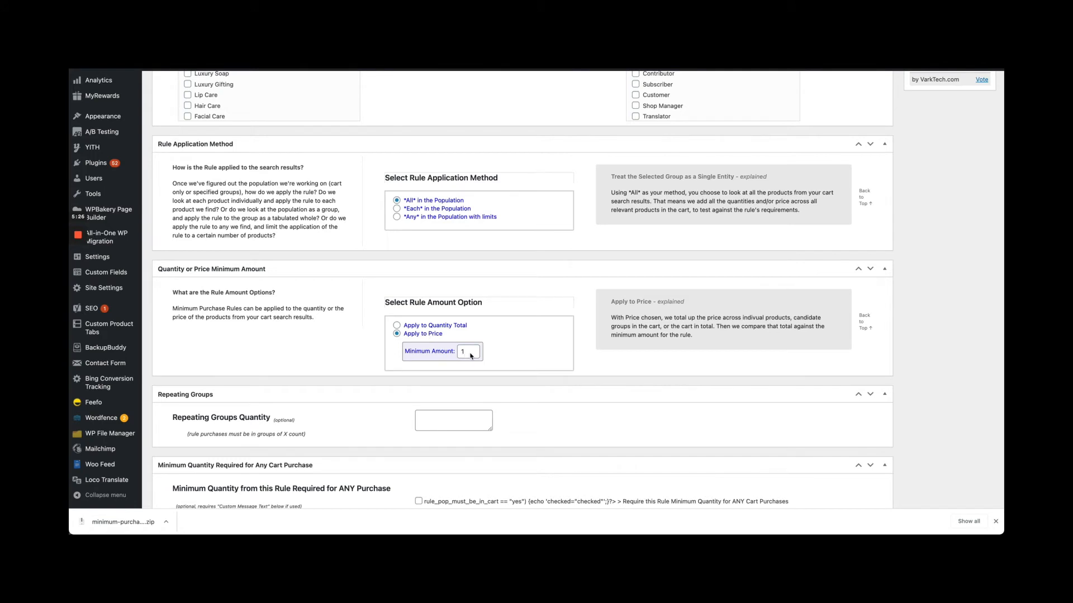
{"action": "scroll", "coordinate": [531, 363], "scroll_direction": "down", "scroll_amount": 1}
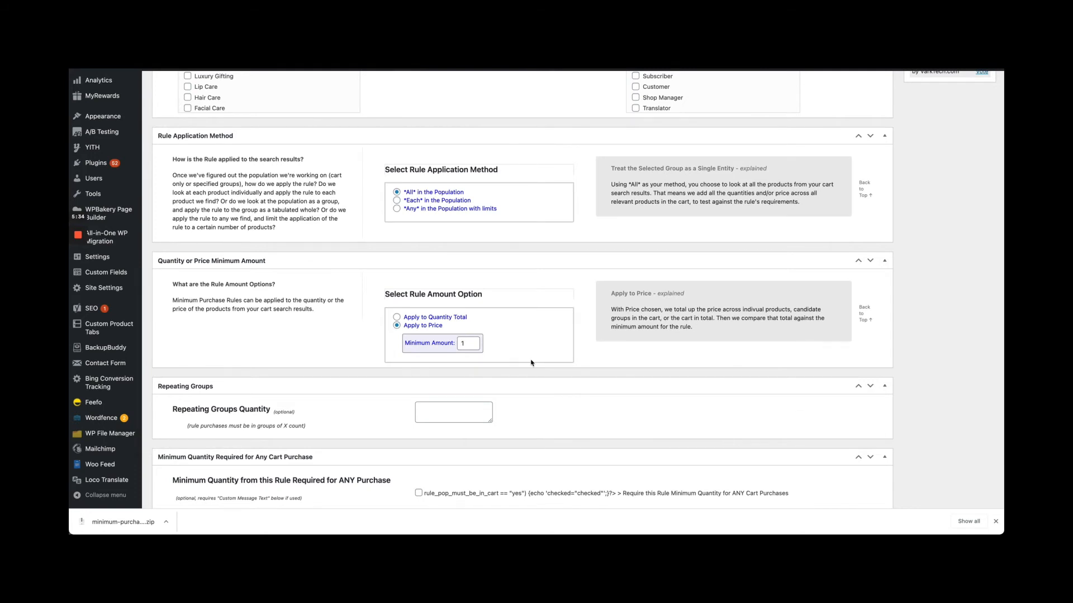
{"action": "scroll", "coordinate": [531, 363], "scroll_direction": "down", "scroll_amount": 3}
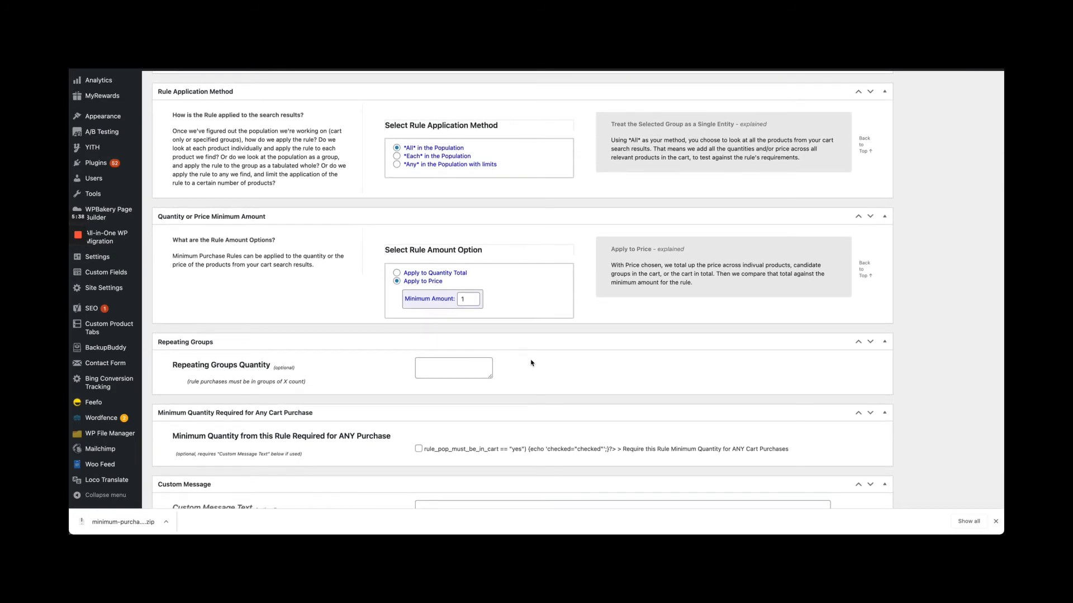
{"action": "scroll", "coordinate": [530, 363], "scroll_direction": "up", "scroll_amount": 20}
{"action": "left_click", "coordinate": [932, 380]}
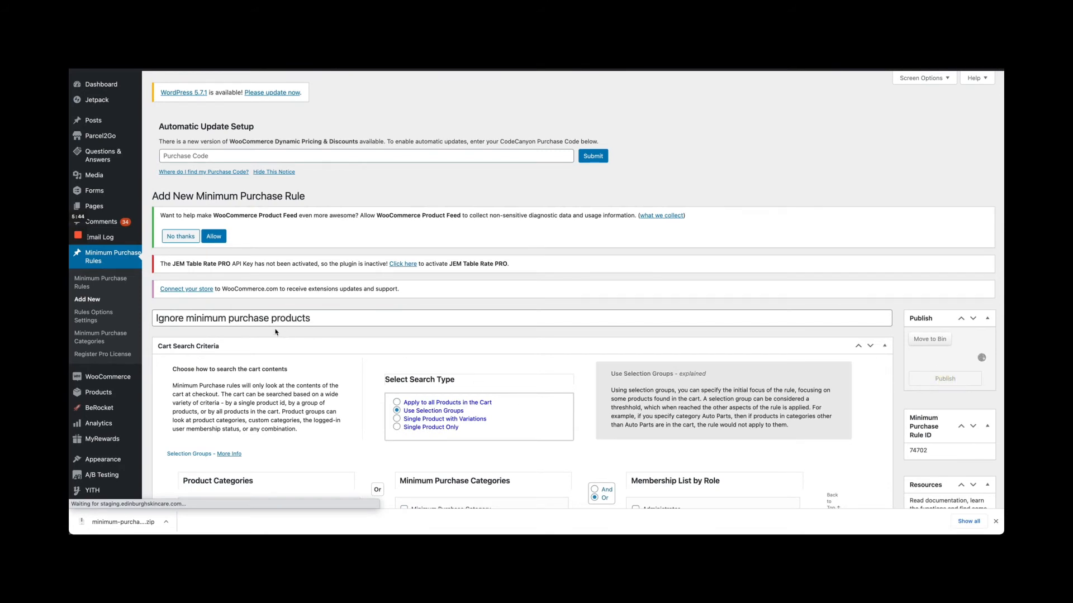
Step: View the list of Minimum Purchase Categories and open the list of all products
{"action": "mouse_move", "coordinate": [81, 262]}
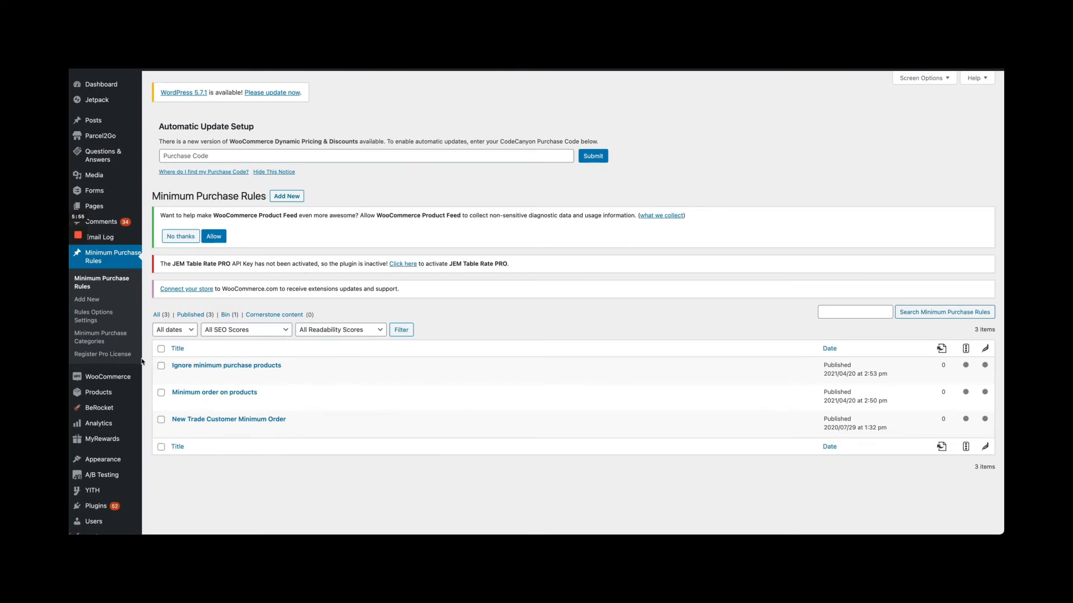
{"action": "left_click", "coordinate": [114, 336]}
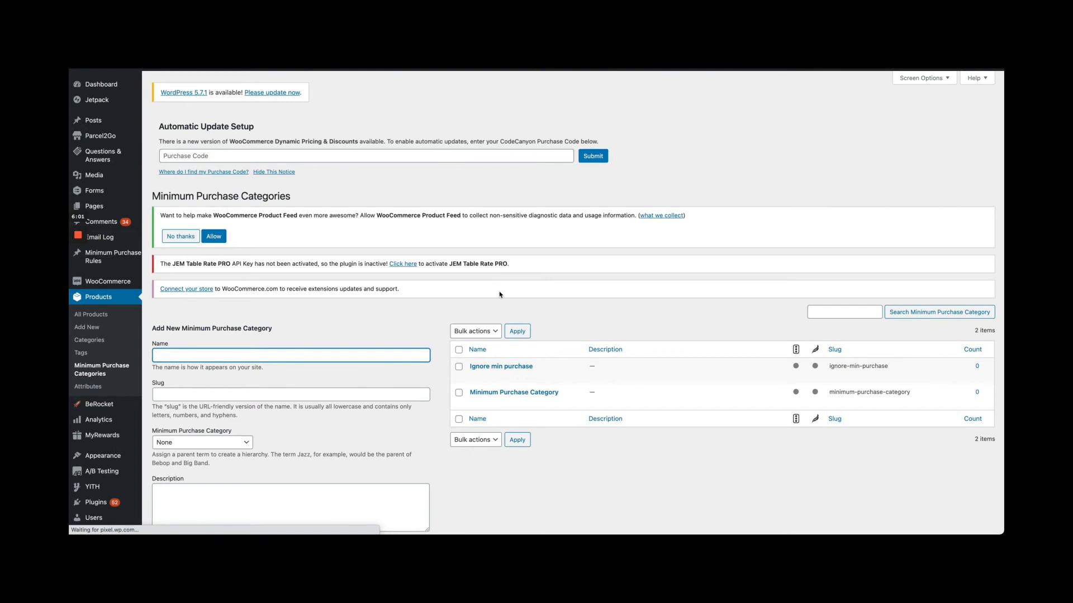
{"action": "key", "text": "ctrl+Tab"}
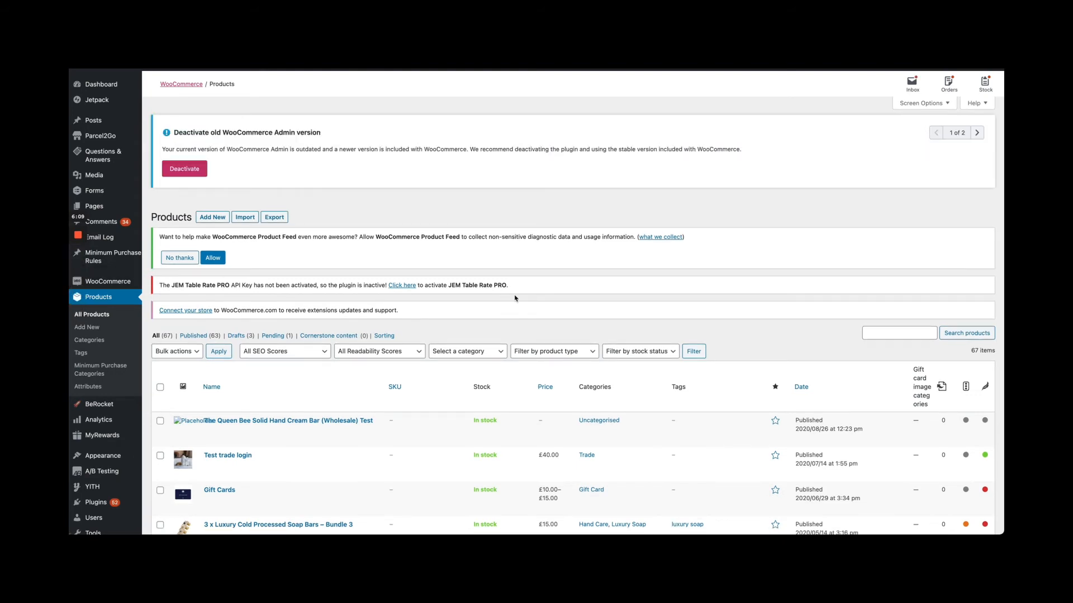
{"action": "scroll", "coordinate": [749, 329], "scroll_direction": "down", "scroll_amount": 1}
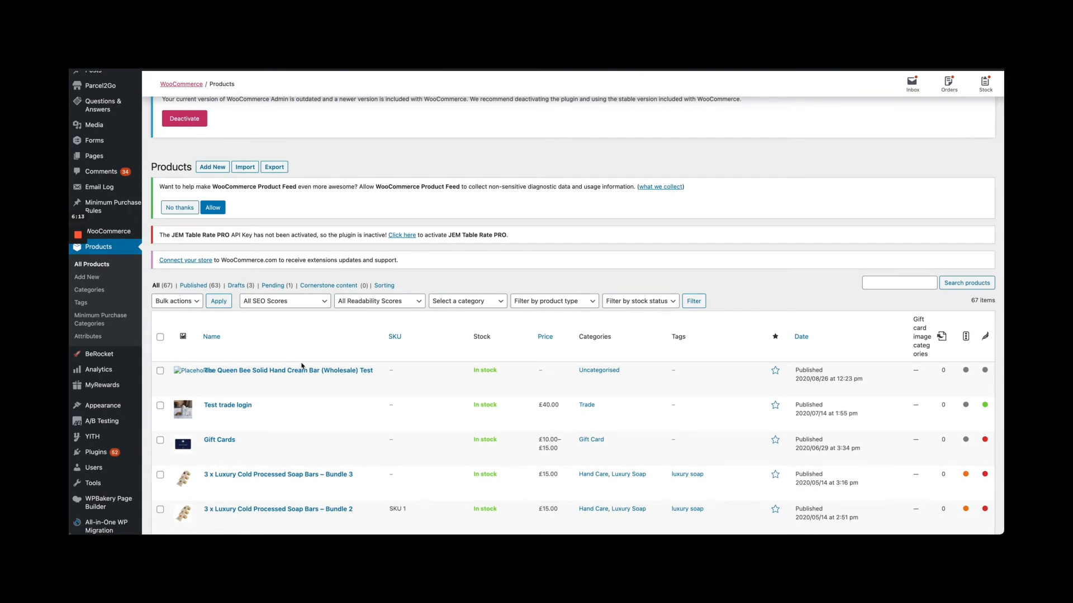
{"action": "scroll", "coordinate": [302, 365], "scroll_direction": "down", "scroll_amount": 1}
{"action": "scroll", "coordinate": [162, 315], "scroll_direction": "up", "scroll_amount": 2}
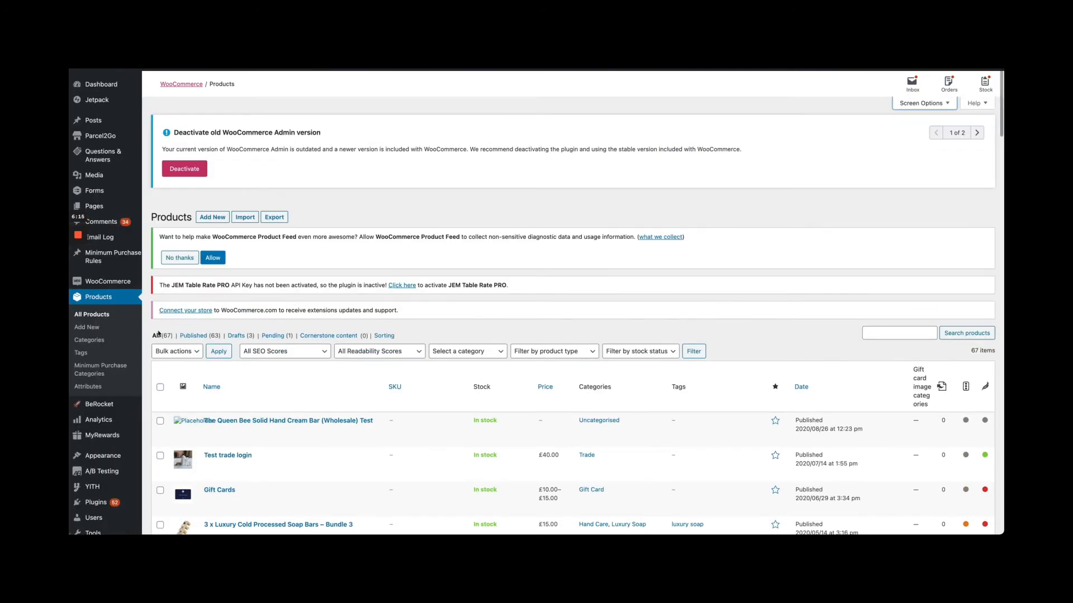
Step: Bulk edit all listed products to assign them the Minimum Purchase Category, and apply the update
{"action": "left_click", "coordinate": [160, 388]}
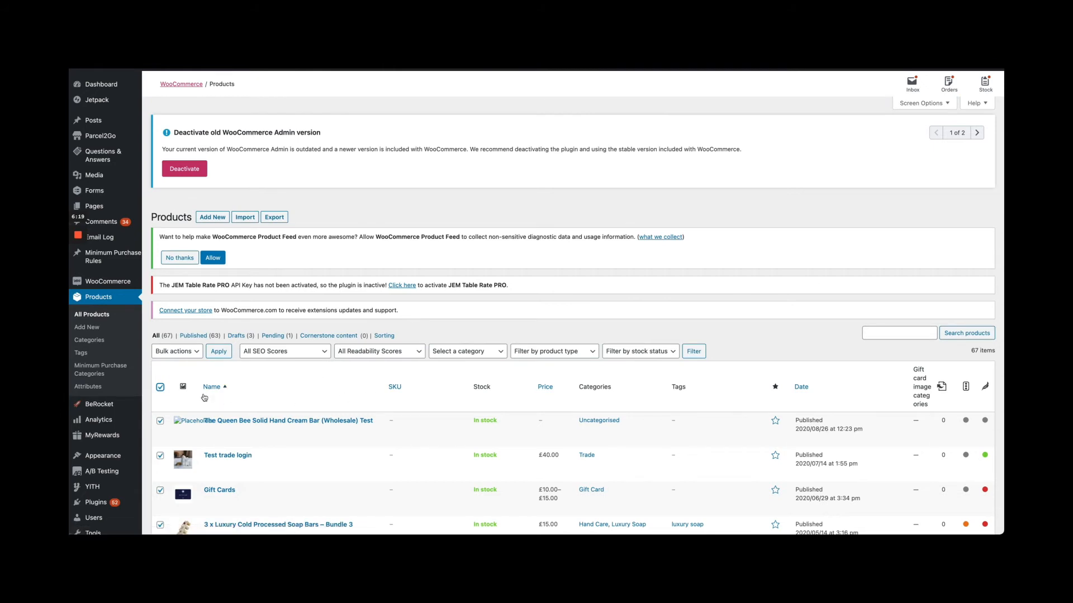
{"action": "left_click", "coordinate": [177, 352]}
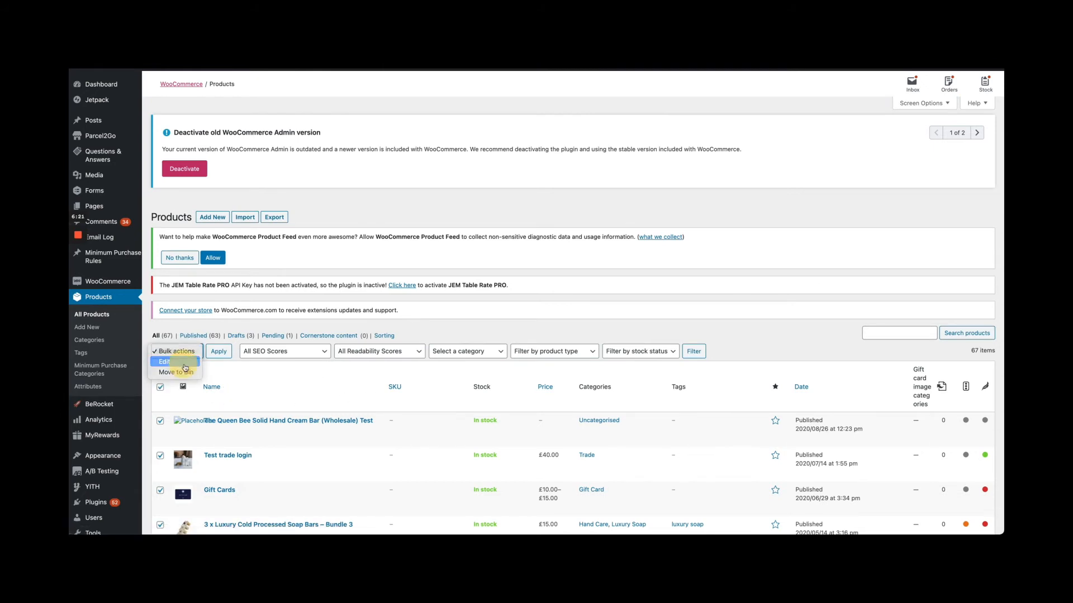
{"action": "left_click", "coordinate": [185, 361]}
{"action": "left_click", "coordinate": [218, 351]}
{"action": "scroll", "coordinate": [647, 256], "scroll_direction": "down", "scroll_amount": 2}
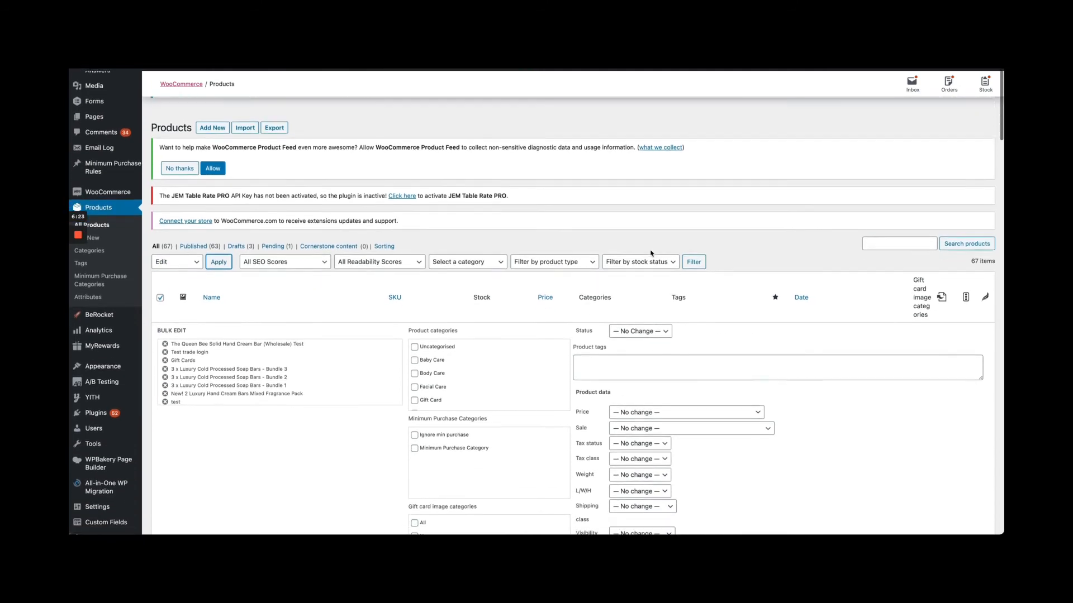
{"action": "scroll", "coordinate": [512, 419], "scroll_direction": "down", "scroll_amount": 3}
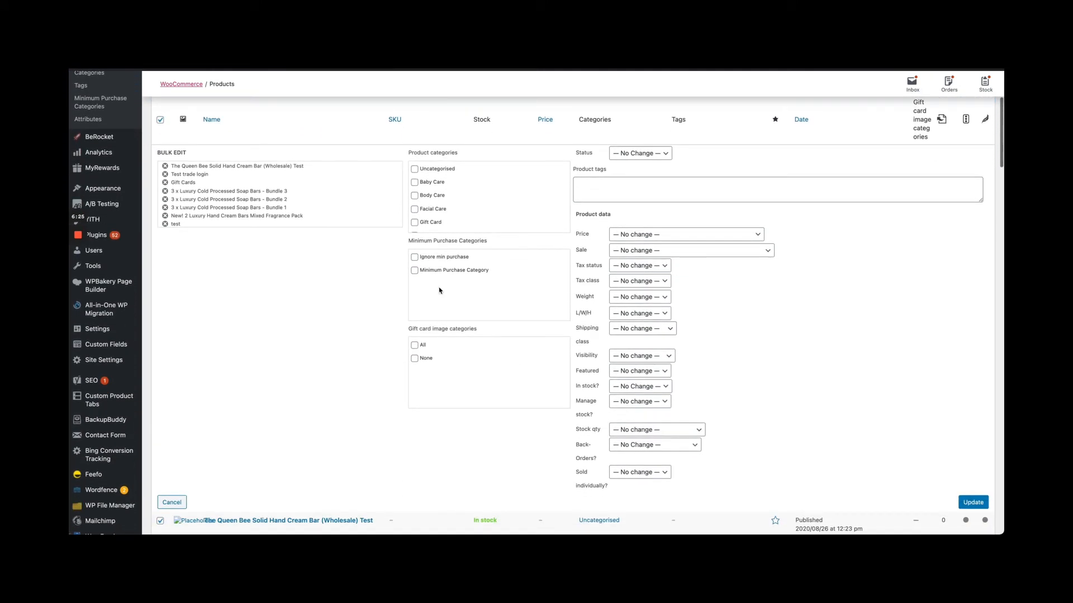
{"action": "left_click", "coordinate": [415, 271]}
{"action": "left_click", "coordinate": [973, 503]}
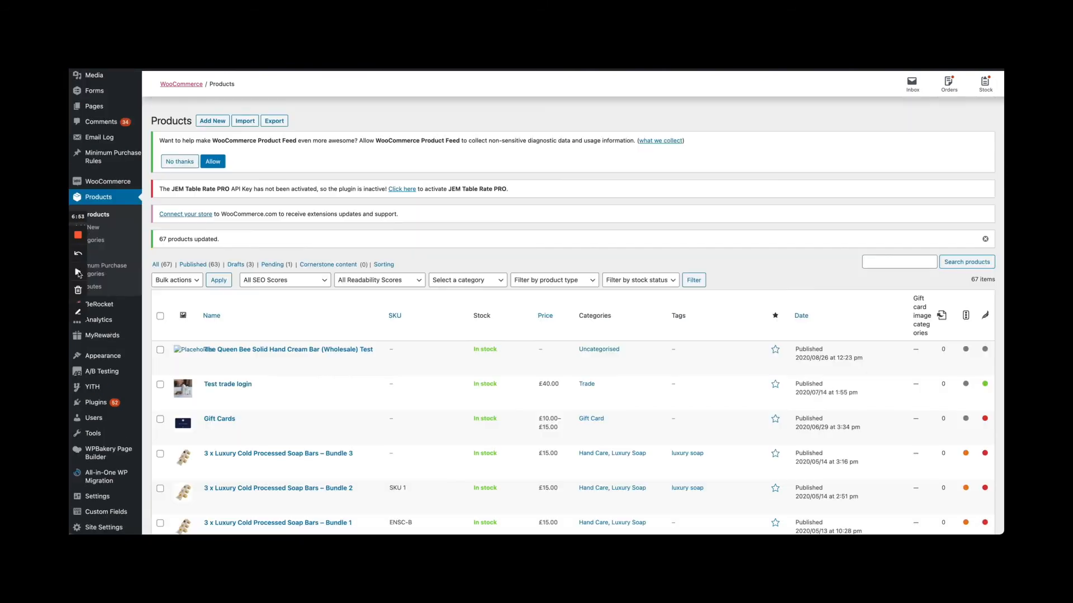
Step: Open the product "New! Symmetry Scent & Anti-Ageing Set" for editing
{"action": "scroll", "coordinate": [412, 384], "scroll_direction": "down", "scroll_amount": 2}
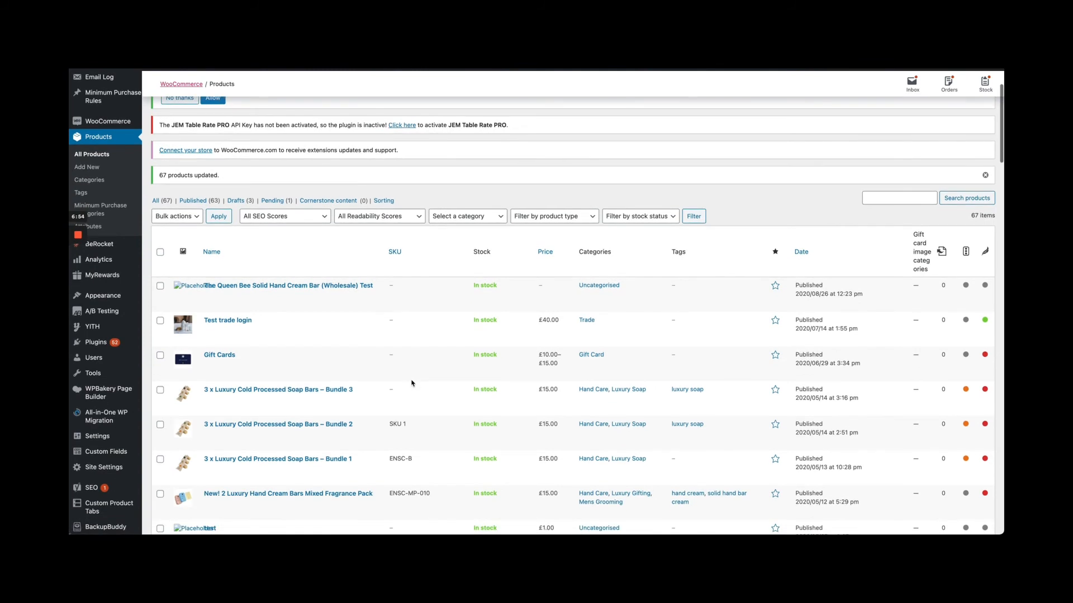
{"action": "scroll", "coordinate": [412, 383], "scroll_direction": "down", "scroll_amount": 4}
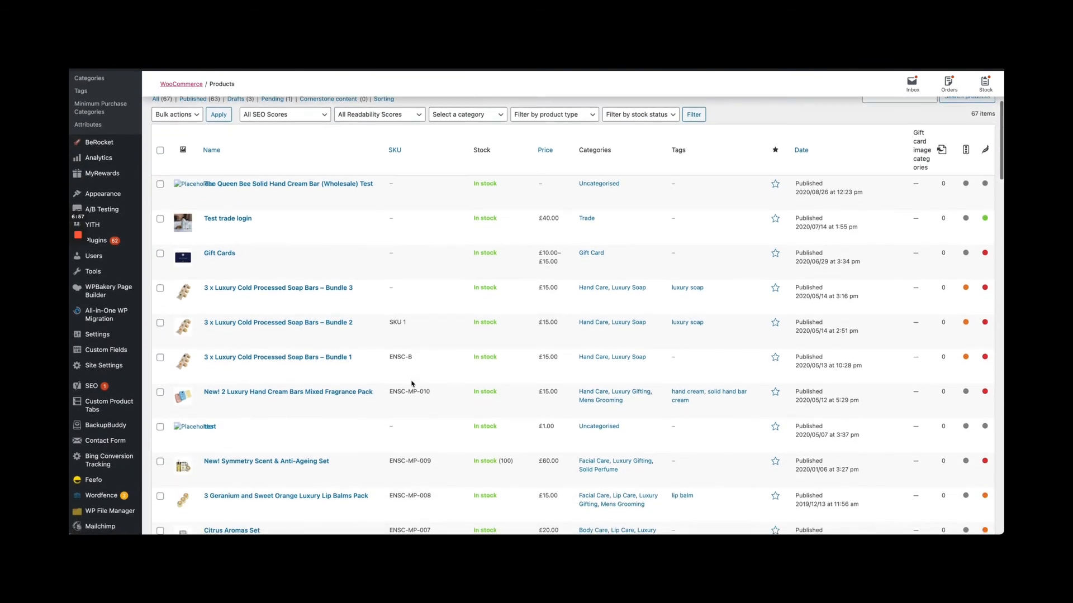
{"action": "left_click", "coordinate": [342, 466]}
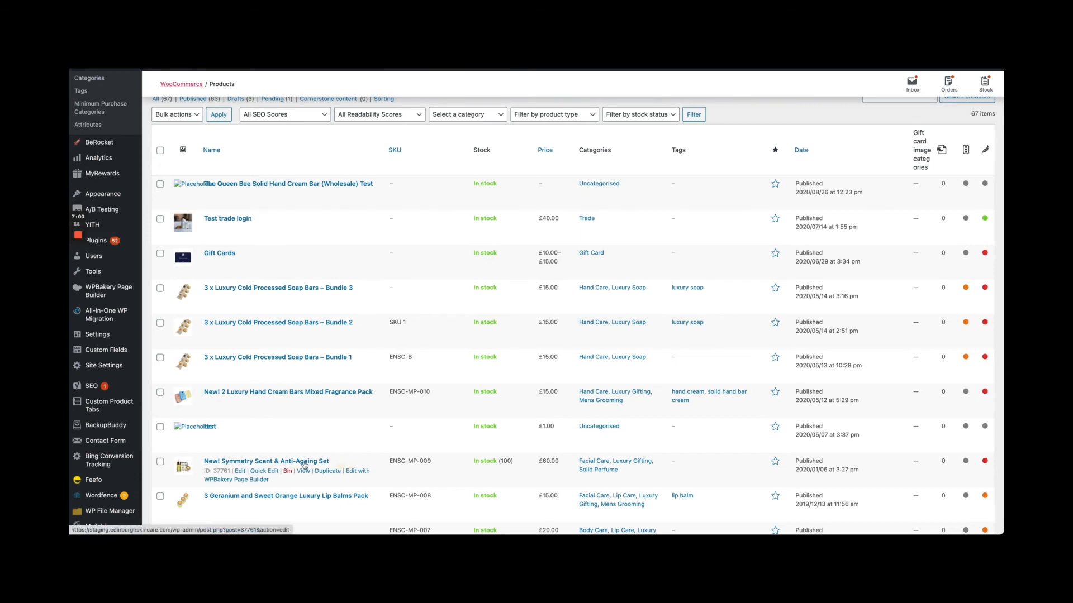
{"action": "left_click", "coordinate": [304, 463]}
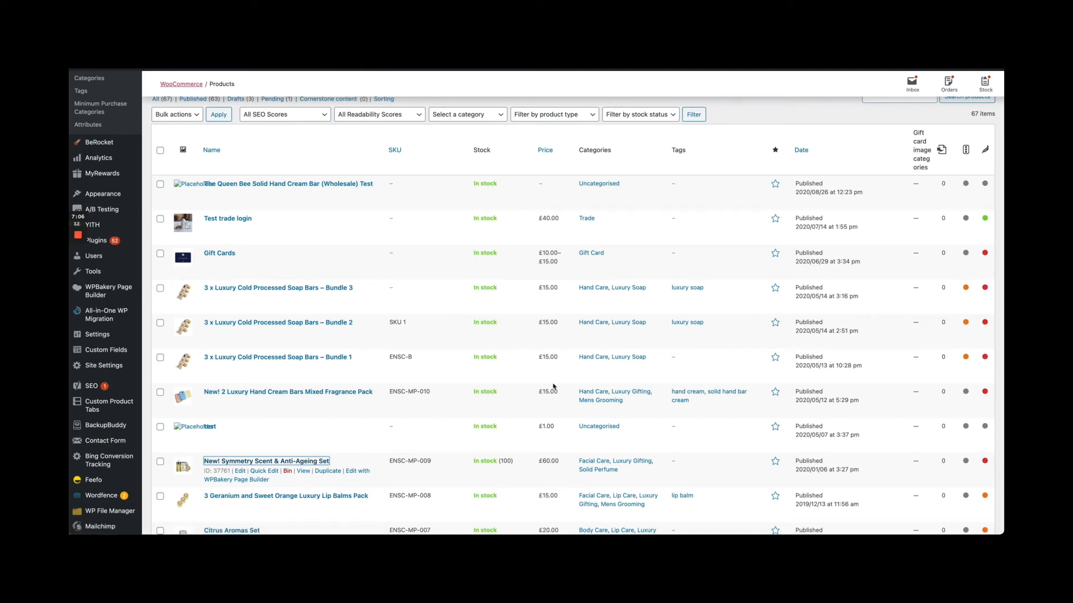
{"action": "key", "text": "Return"}
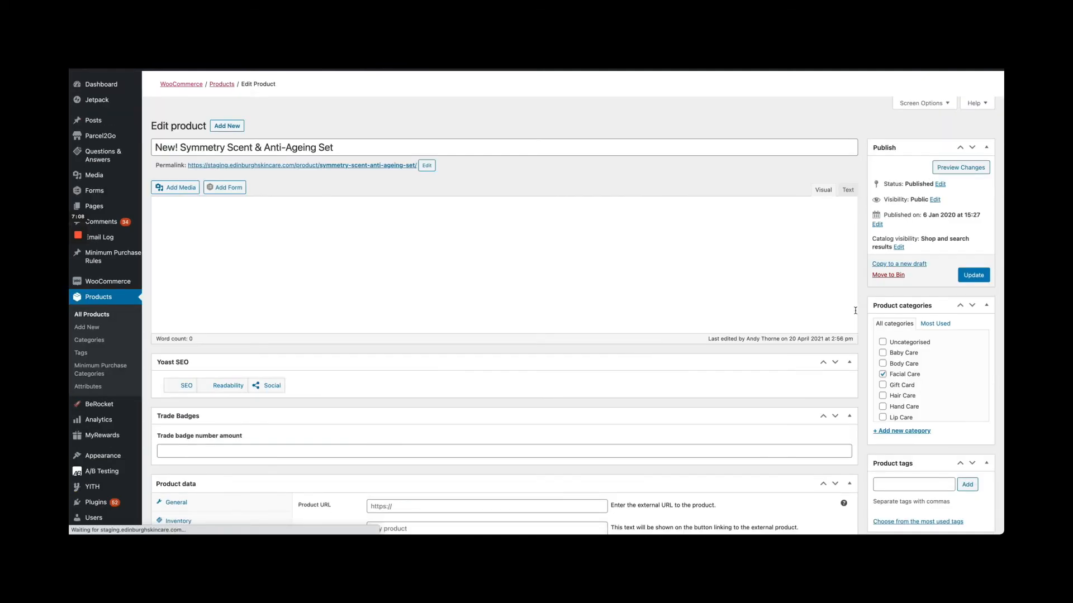
Step: Add the Ignore min purchase category to the Symmetry Scent & Anti-Ageing Set and update the product
{"action": "scroll", "coordinate": [862, 347], "scroll_direction": "down", "scroll_amount": 6}
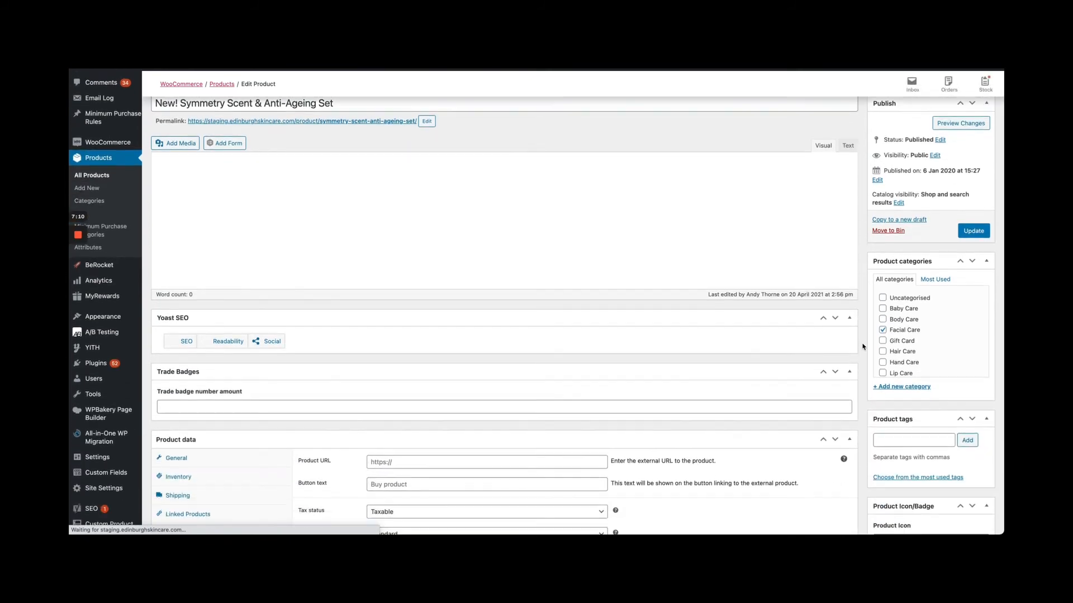
{"action": "scroll", "coordinate": [862, 347], "scroll_direction": "down", "scroll_amount": 2}
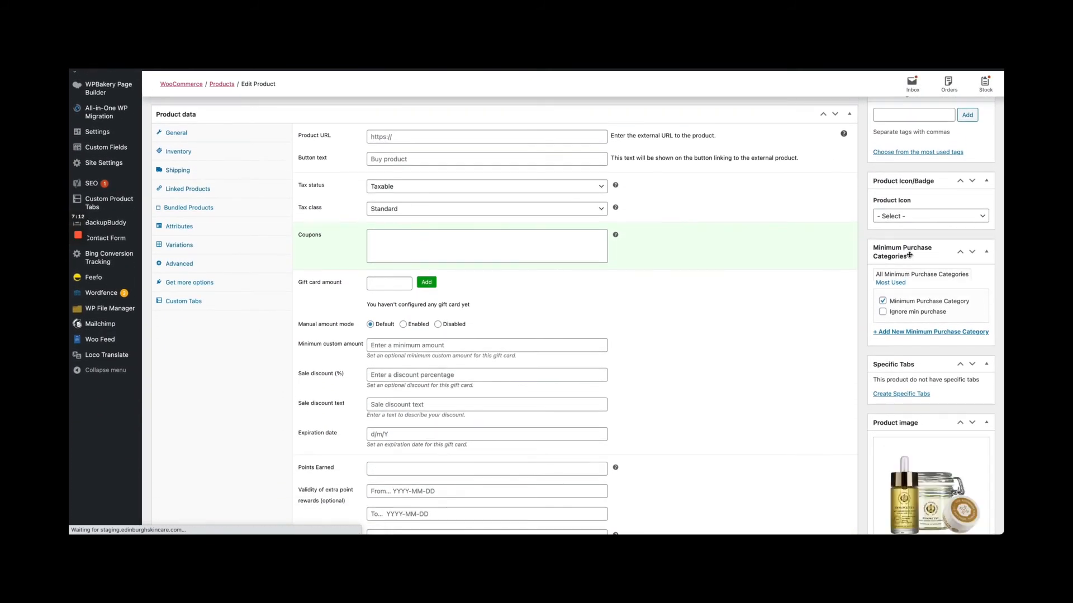
{"action": "scroll", "coordinate": [972, 267], "scroll_direction": "up", "scroll_amount": 10}
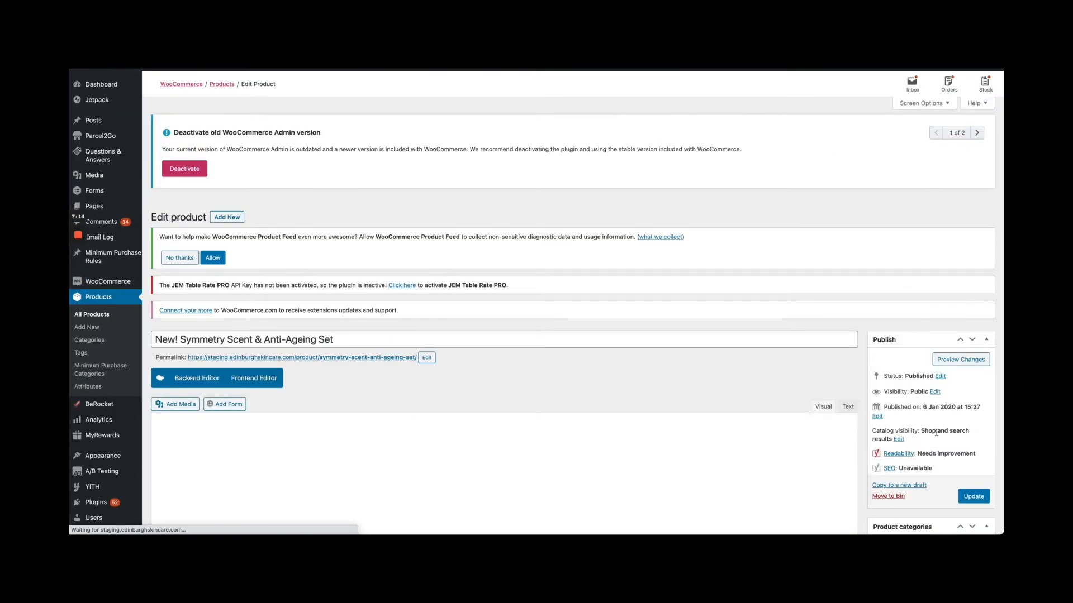
{"action": "scroll", "coordinate": [935, 433], "scroll_direction": "down", "scroll_amount": 10}
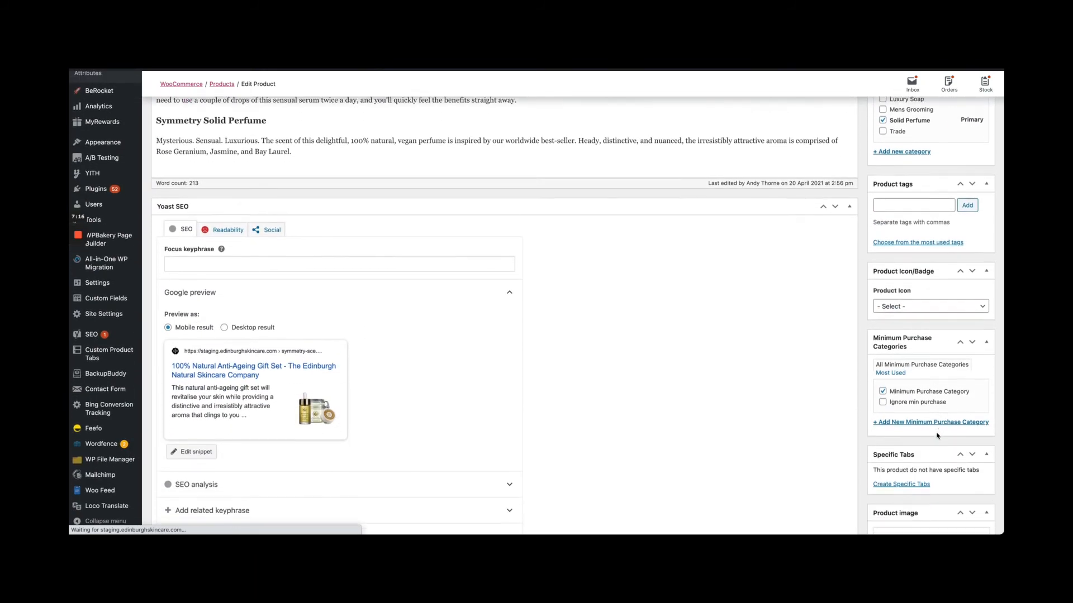
{"action": "scroll", "coordinate": [937, 435], "scroll_direction": "down", "scroll_amount": 1}
{"action": "left_click", "coordinate": [882, 343]}
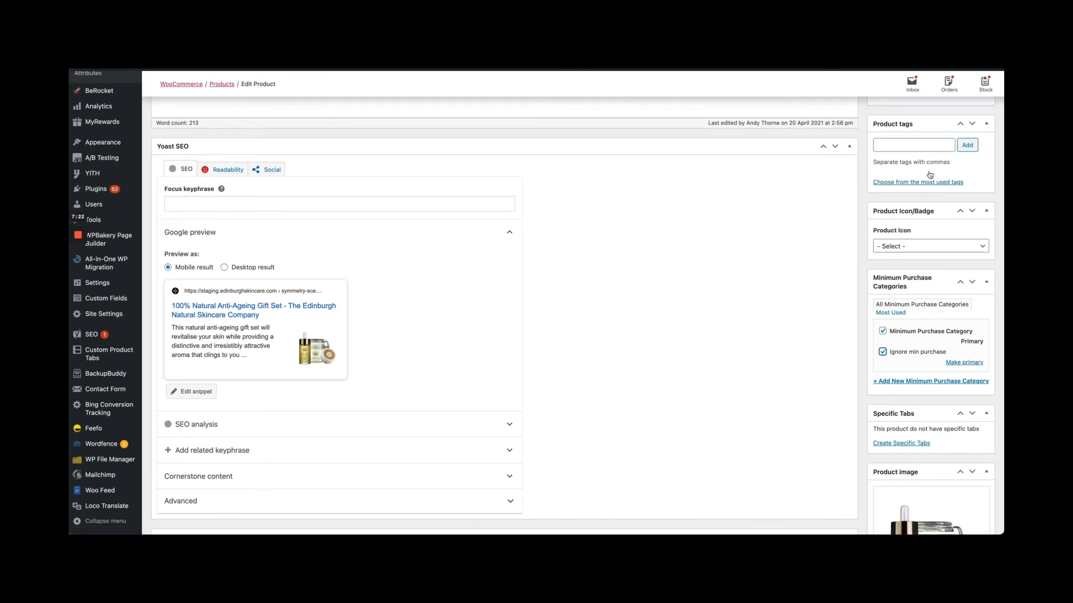
{"action": "scroll", "coordinate": [927, 220], "scroll_direction": "up", "scroll_amount": 3}
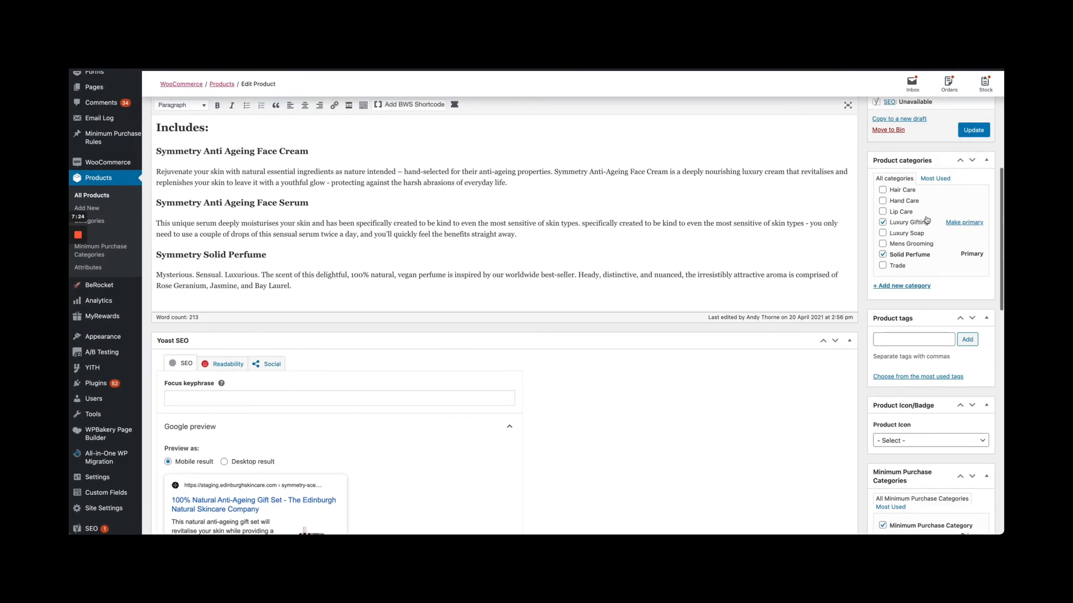
{"action": "left_click", "coordinate": [973, 129]}
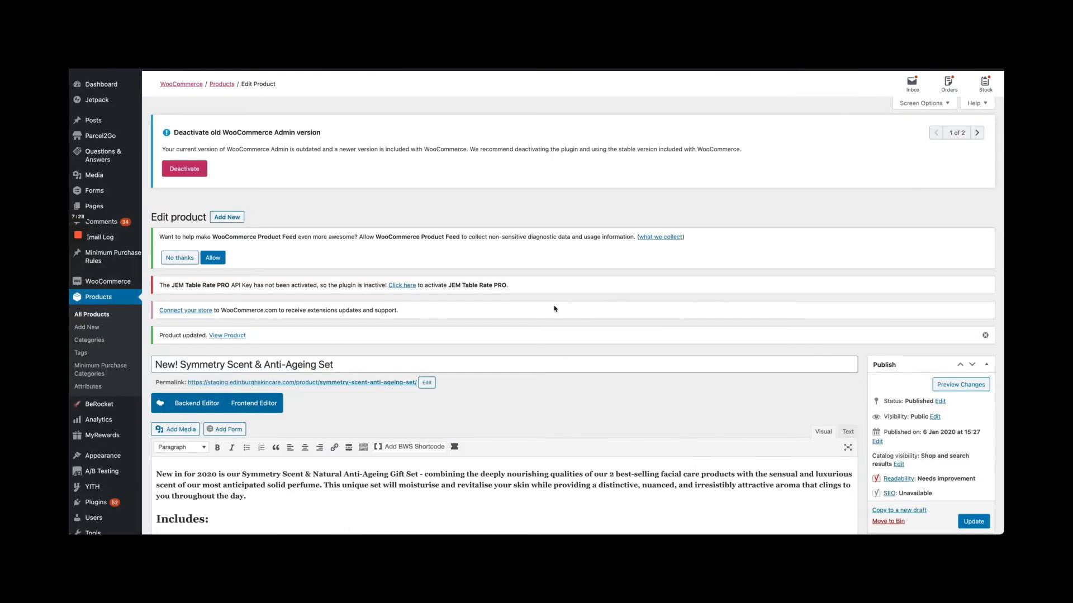
Step: Select the full product title "New! Symmetry Scent & Anti-Ageing Set" and switch to the shop's basket page
{"action": "scroll", "coordinate": [555, 309], "scroll_direction": "down", "scroll_amount": 3}
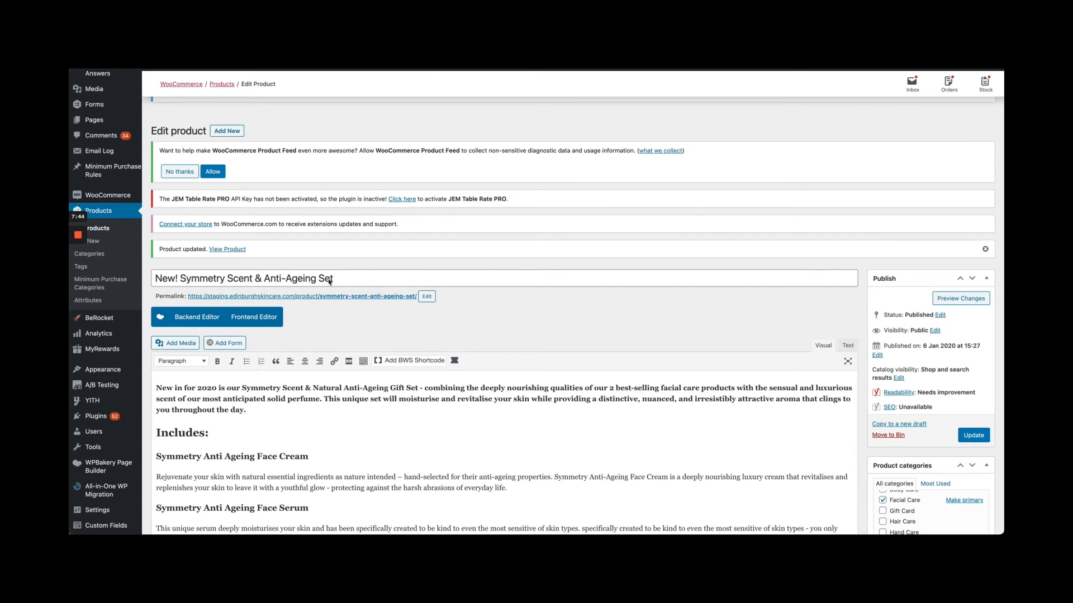
{"action": "triple_click", "coordinate": [283, 280]}
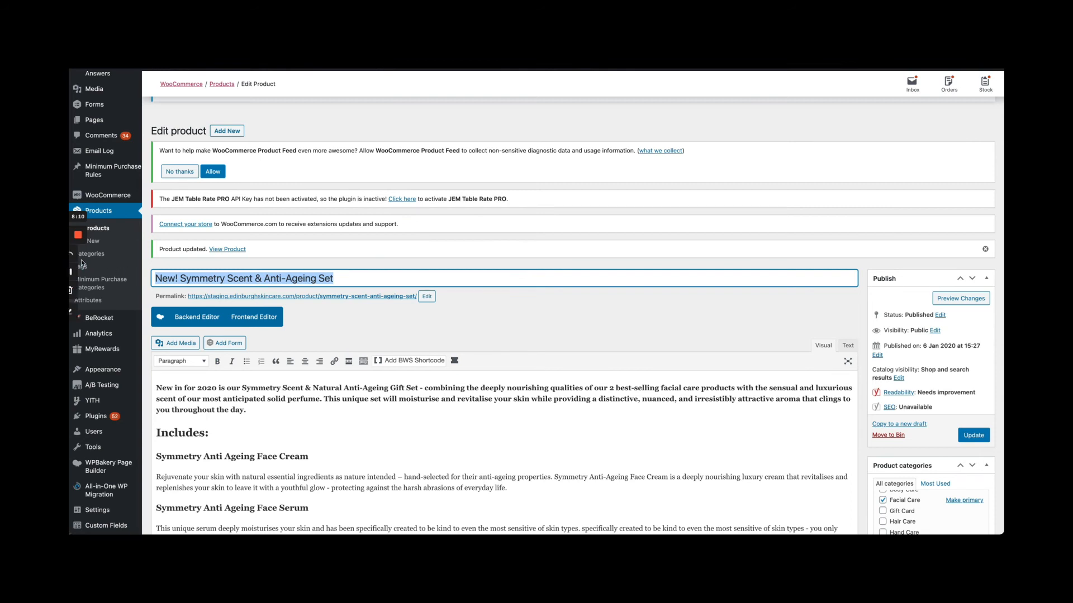
{"action": "key", "text": "ctrl+Tab"}
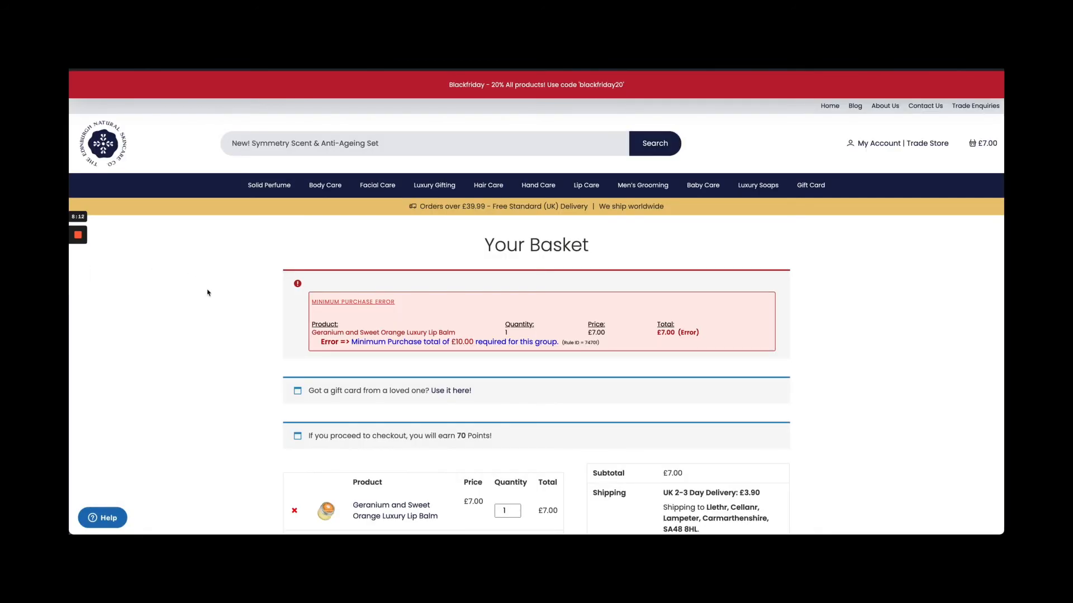
Step: Examine the minimum purchase error and the Geranium and Sweet Orange Luxury Lip Balm line in the basket
{"action": "scroll", "coordinate": [270, 305], "scroll_direction": "down", "scroll_amount": 2}
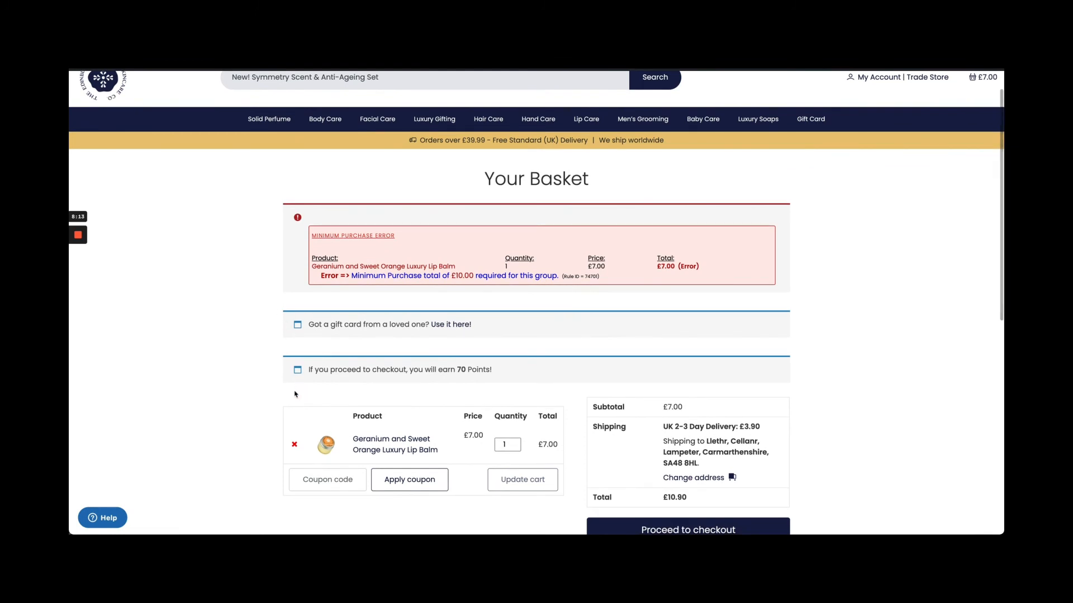
{"action": "scroll", "coordinate": [288, 417], "scroll_direction": "down", "scroll_amount": 1}
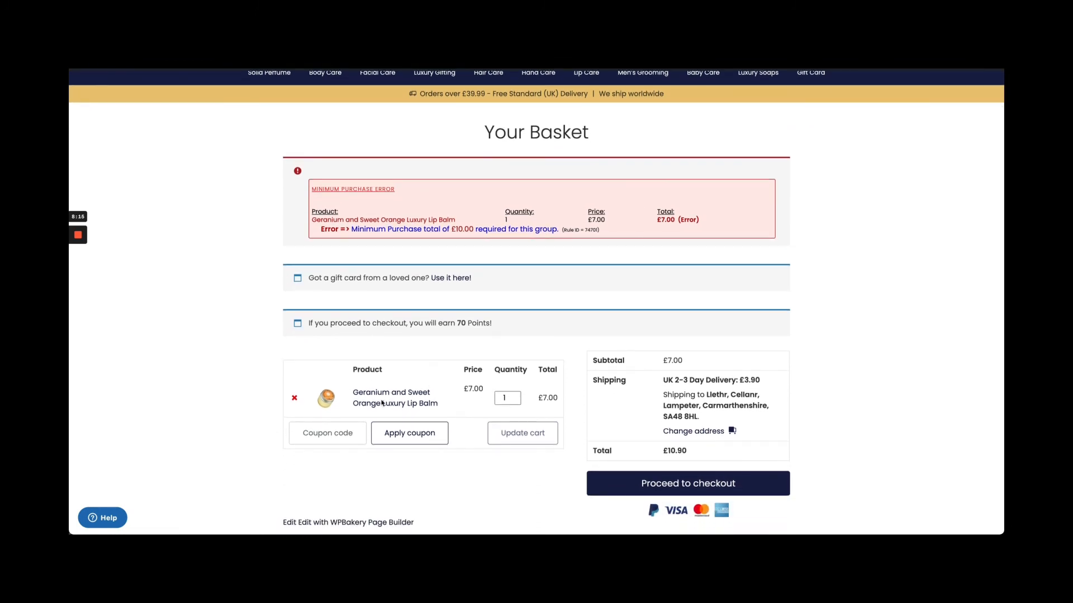
{"action": "scroll", "coordinate": [475, 395], "scroll_direction": "up", "scroll_amount": 1}
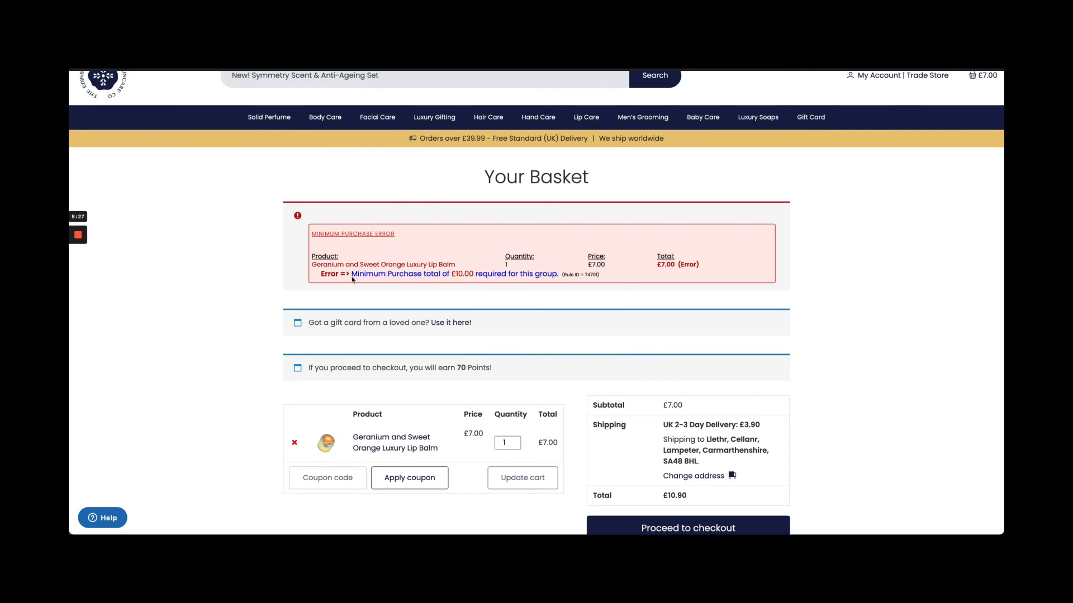
{"action": "scroll", "coordinate": [353, 280], "scroll_direction": "up", "scroll_amount": 2}
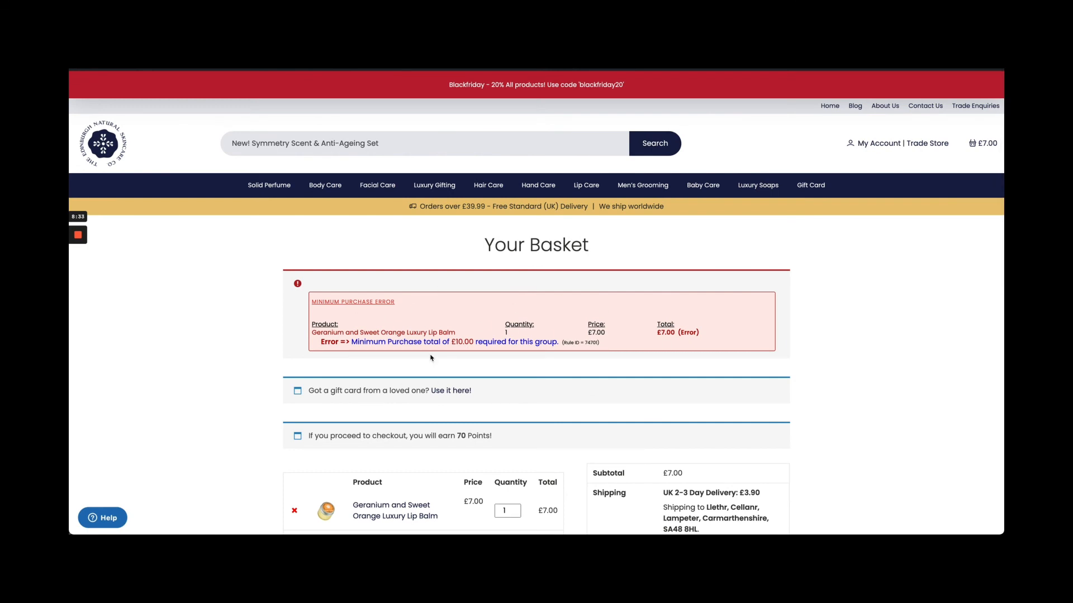
{"action": "scroll", "coordinate": [431, 357], "scroll_direction": "down", "scroll_amount": 1}
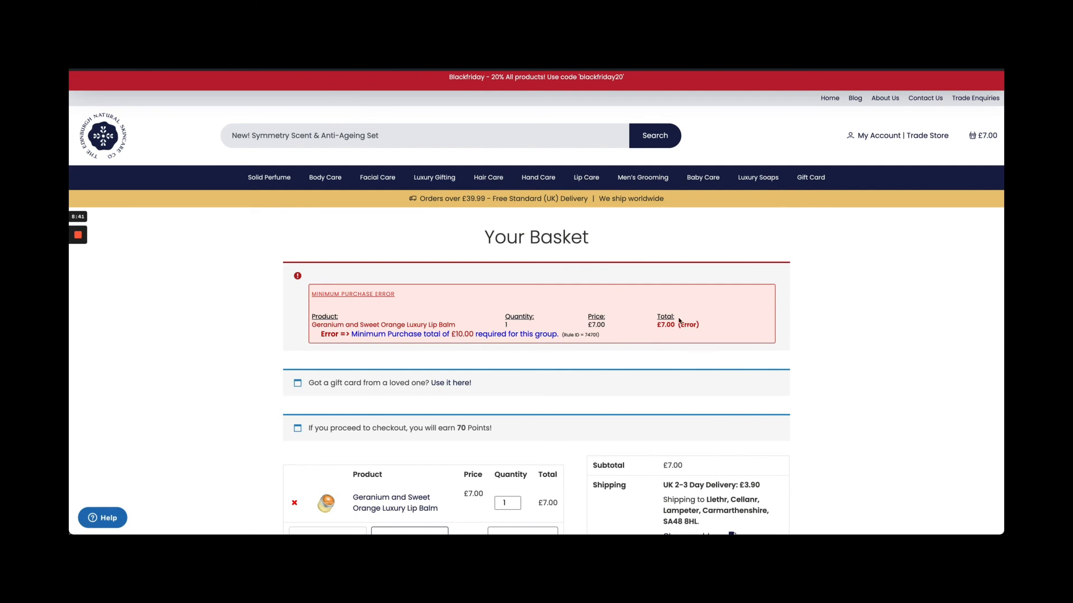
Step: Open the Symmetry Scent & Anti-Ageing Set's shop page and check its price
{"action": "scroll", "coordinate": [501, 352], "scroll_direction": "down", "scroll_amount": 1}
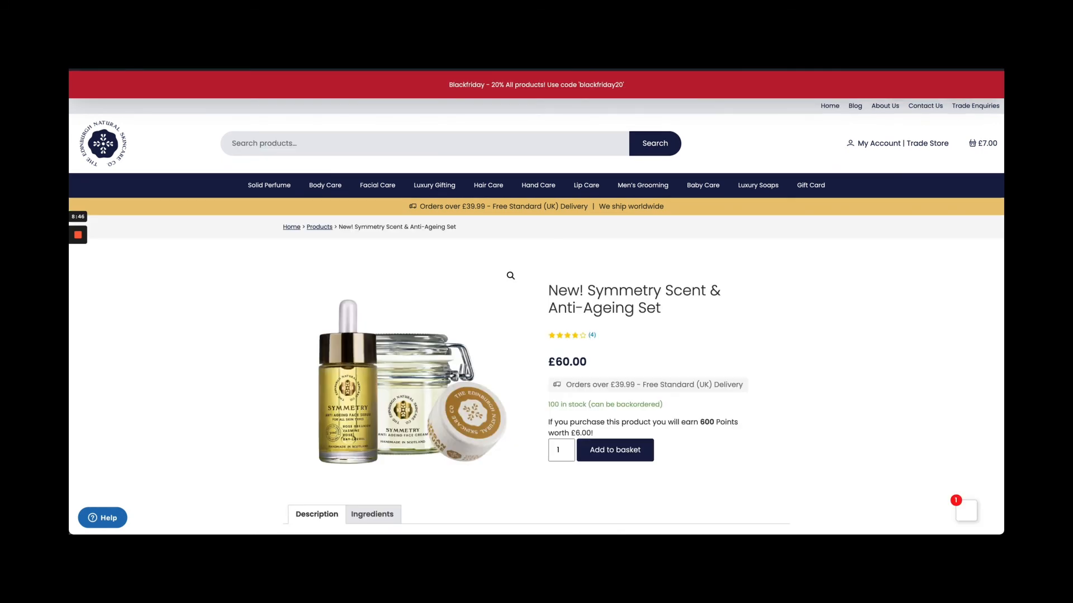
{"action": "scroll", "coordinate": [643, 316], "scroll_direction": "down", "scroll_amount": 1}
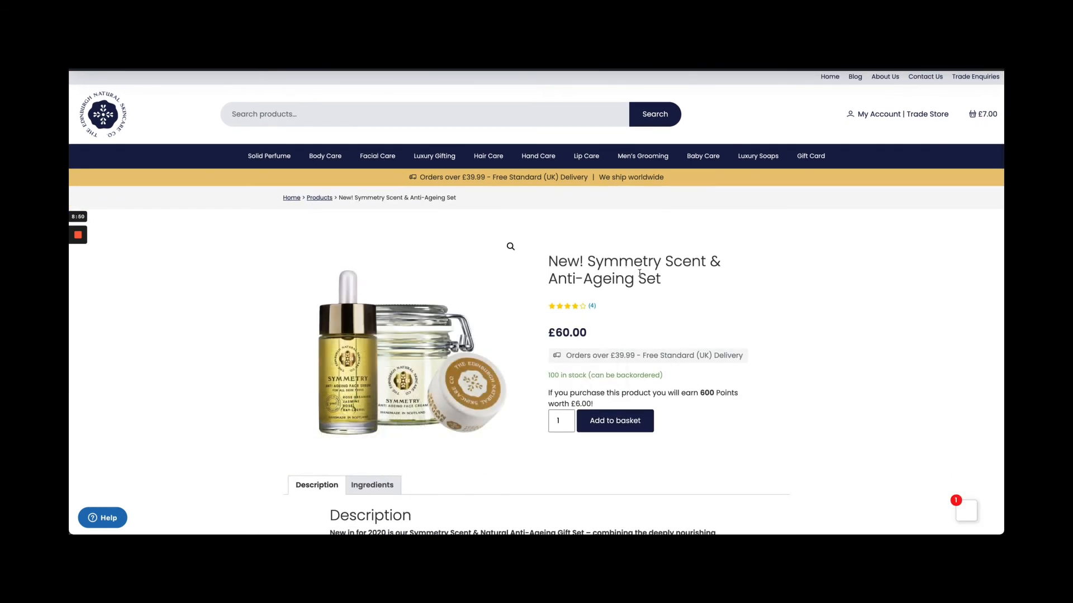
{"action": "double_click", "coordinate": [574, 335]}
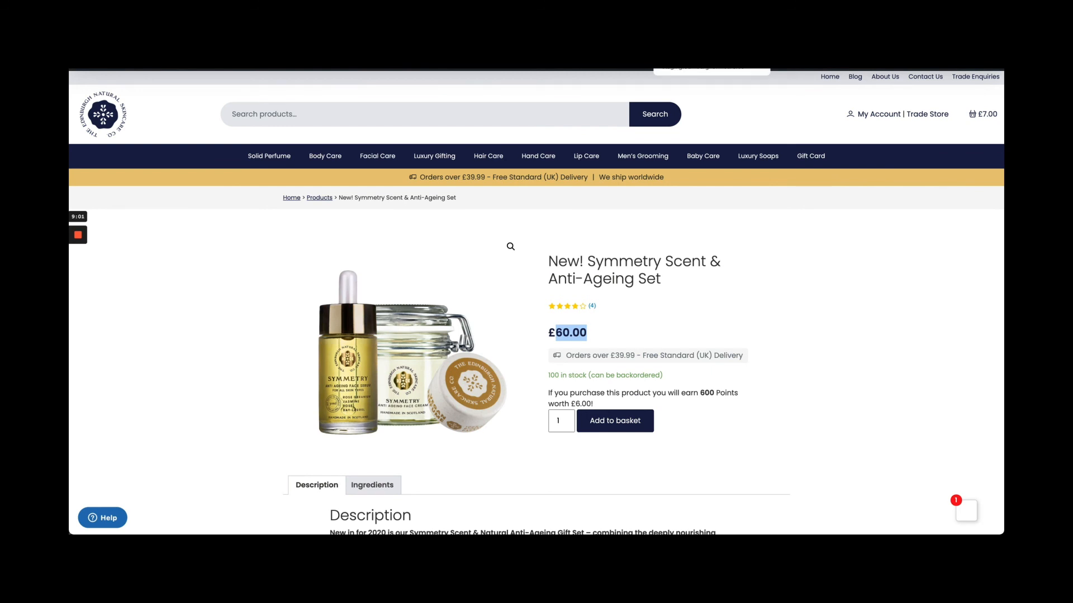
Step: Return to the basket and remove the Geranium and Sweet Orange Luxury Lip Balm
{"action": "left_click", "coordinate": [693, 45]}
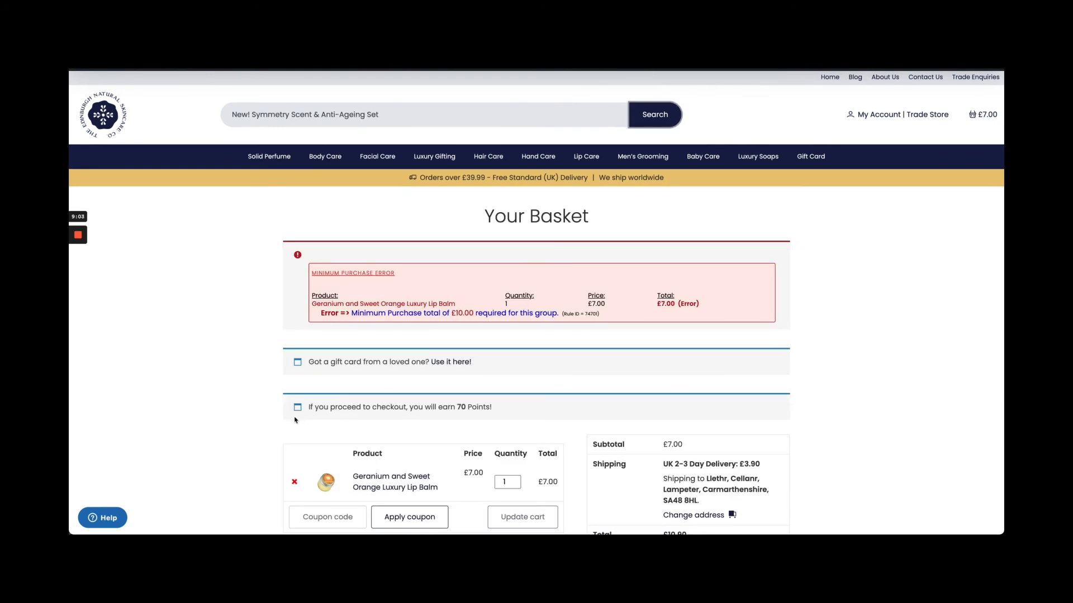
{"action": "left_click", "coordinate": [295, 482]}
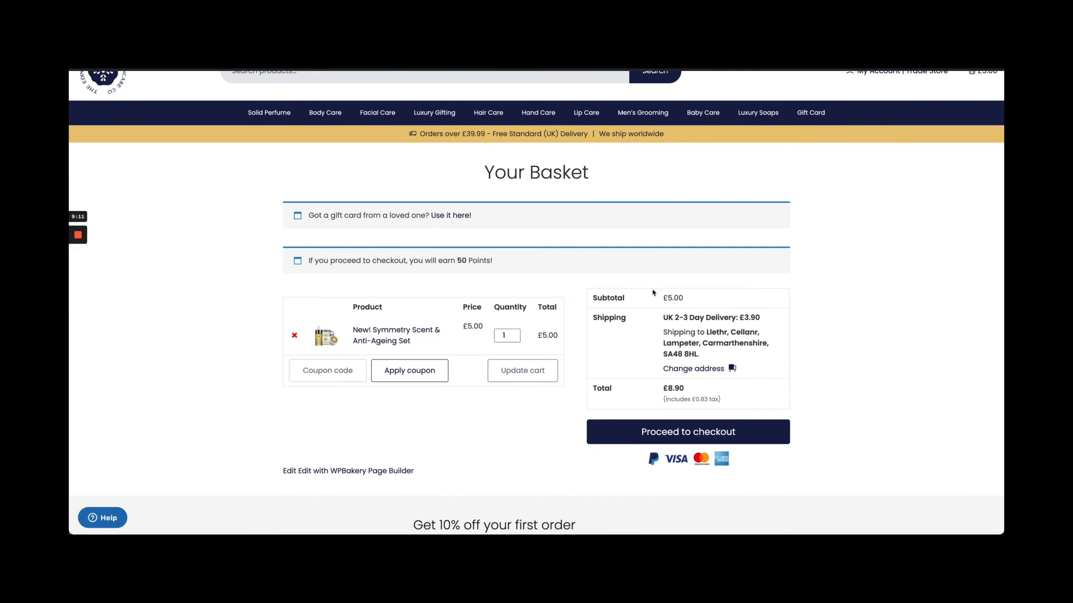
Step: Return to editing the Symmetry Scent & Anti-Ageing Set and check which Minimum Purchase Categories are assigned to it
{"action": "key", "text": "ctrl+shift+Tab"}
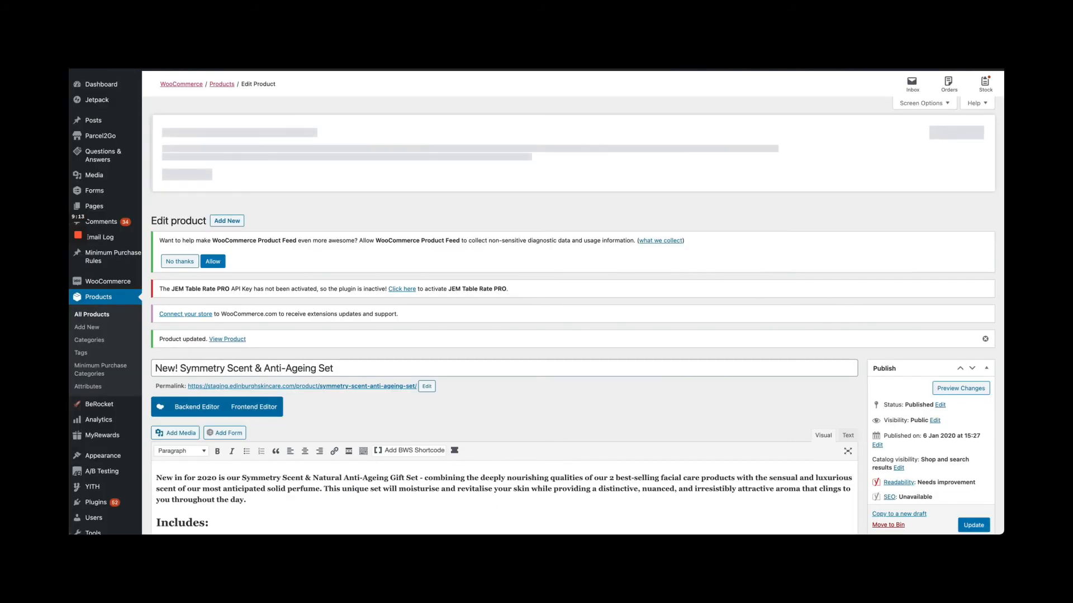
{"action": "scroll", "coordinate": [869, 317], "scroll_direction": "down", "scroll_amount": 5}
{"action": "scroll", "coordinate": [868, 316], "scroll_direction": "down", "scroll_amount": 5}
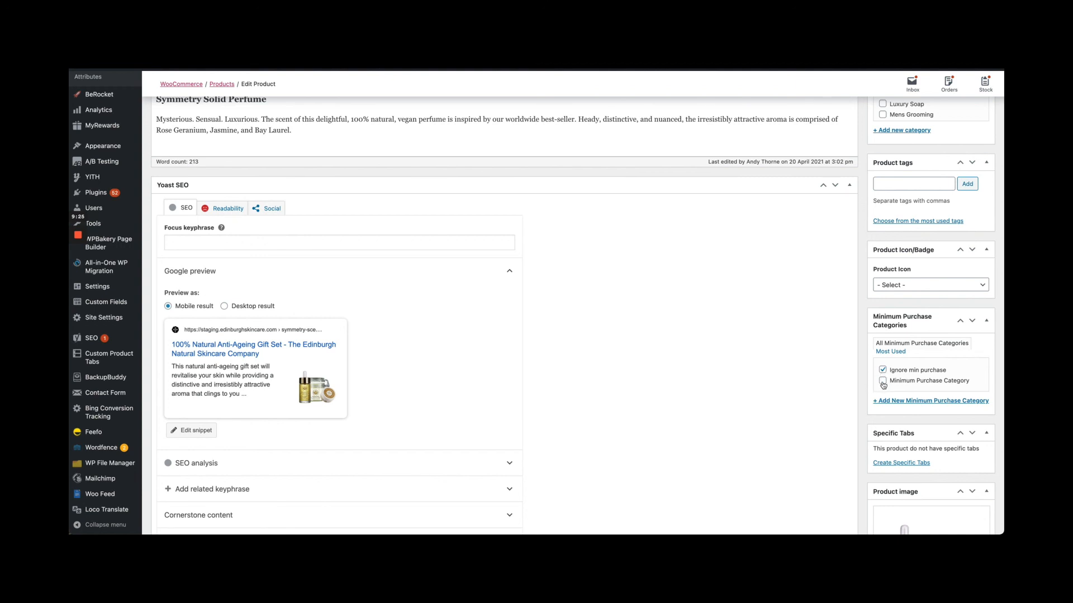
{"action": "scroll", "coordinate": [864, 400], "scroll_direction": "up", "scroll_amount": 5}
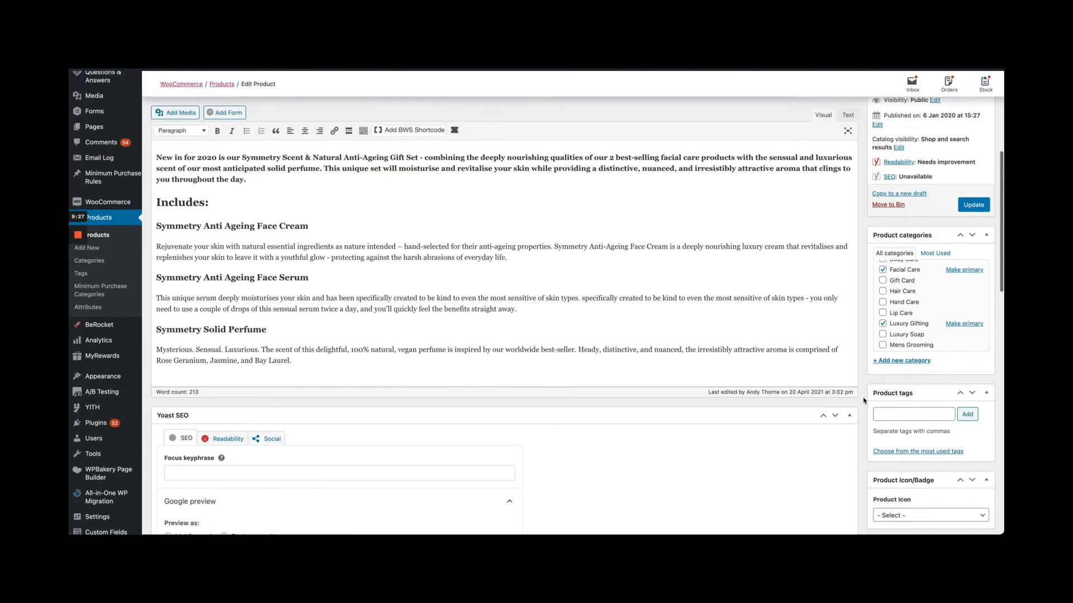
{"action": "scroll", "coordinate": [863, 400], "scroll_direction": "up", "scroll_amount": 6}
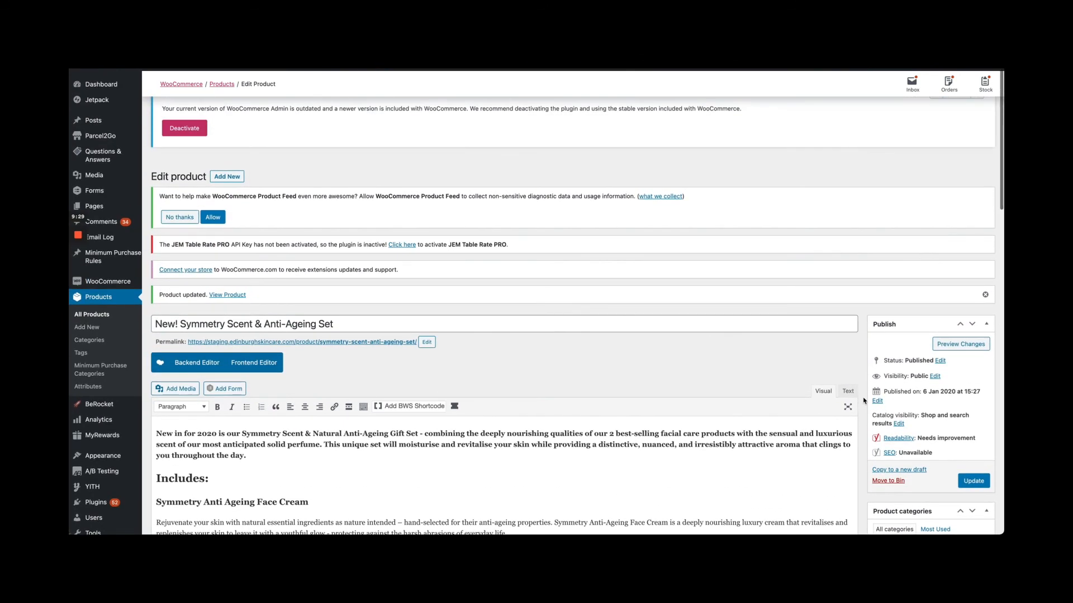
{"action": "scroll", "coordinate": [864, 400], "scroll_direction": "up", "scroll_amount": 2}
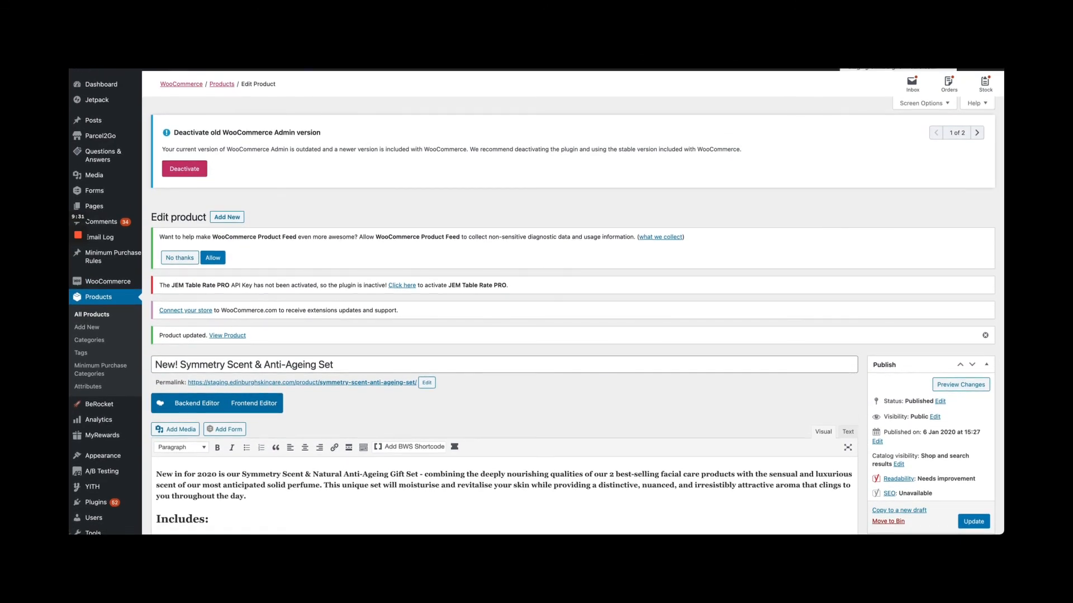
Step: Switch to the blog article on setting up a WooCommerce minimum order value and view its introduction
{"action": "key", "text": "ctrl+Tab"}
{"action": "scroll", "coordinate": [488, 210], "scroll_direction": "up", "scroll_amount": 6}
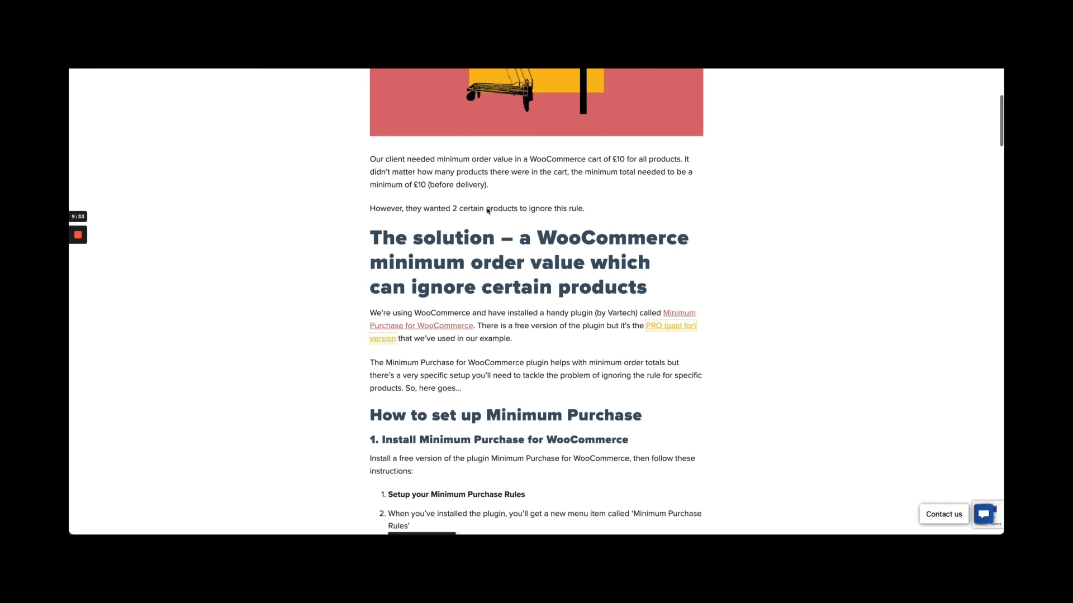
{"action": "mouse_move", "coordinate": [78, 240]}
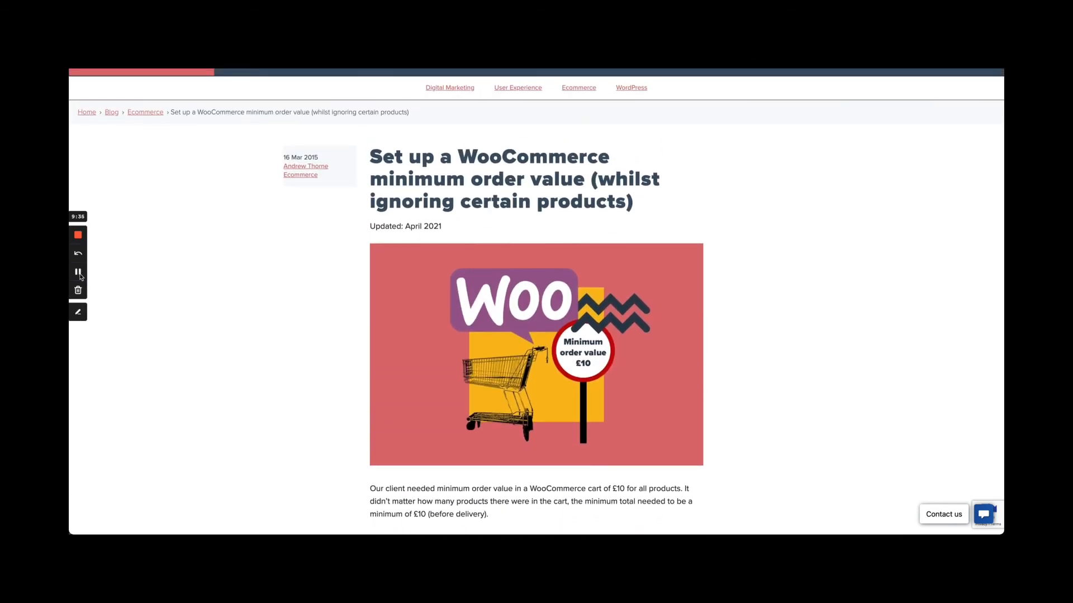
{"action": "left_click", "coordinate": [77, 242]}
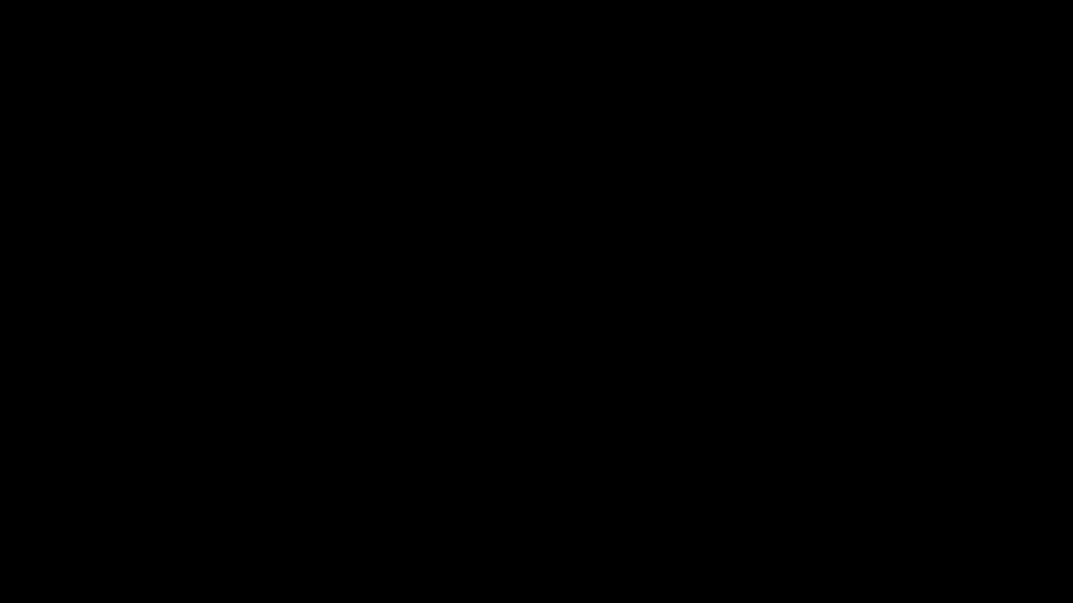